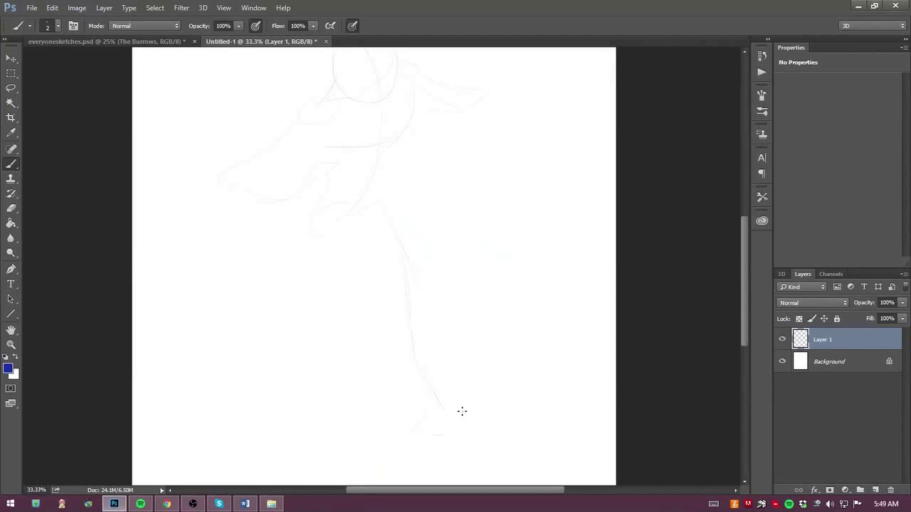
Sketch light construction lines for the figure's torso, hips and bent arm on Layer 1
key(ctrl+plus)
mouse_move(427, 175)
mouse_down()
mouse_move(376, 252)
mouse_move(382, 337)
mouse_move(329, 381)
mouse_up()
drag(292, 283, 317, 366)
drag(186, 213, 162, 268)
drag(279, 237, 217, 274)
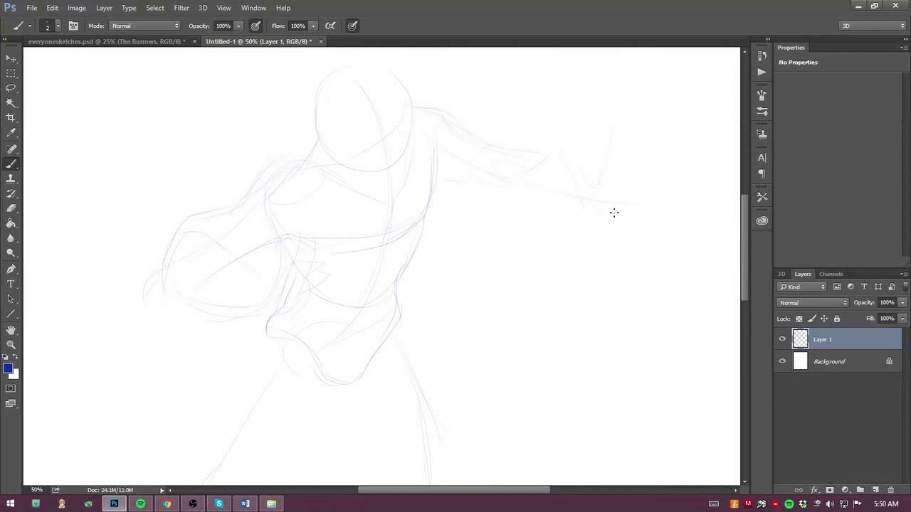
Rough in the leg below the outstretched arm, outlining its thigh, knee, shin and foot
scroll(531, 251, down, 5)
drag(401, 99, 454, 249)
mouse_move(340, 169)
mouse_down()
mouse_move(375, 197)
mouse_move(403, 249)
mouse_up()
drag(411, 263, 468, 392)
mouse_move(462, 251)
mouse_down()
mouse_move(494, 408)
mouse_move(454, 443)
mouse_up()
drag(496, 410, 502, 464)
drag(411, 261, 470, 387)
mouse_move(456, 250)
mouse_down()
mouse_move(491, 291)
mouse_move(496, 427)
mouse_up()
Rough in the opposite leg, outlining its thigh, knee, shin and foot
drag(745, 331, 745, 303)
scroll(744, 303, down, 2)
drag(320, 131, 246, 289)
drag(245, 128, 222, 245)
drag(231, 314, 166, 345)
drag(193, 266, 117, 369)
drag(143, 402, 168, 451)
drag(107, 377, 77, 459)
Sketch the figure's jawline and the side of the face
drag(744, 341, 739, 273)
mouse_move(324, 185)
mouse_down()
mouse_move(406, 200)
mouse_move(424, 191)
mouse_up()
drag(413, 144, 425, 179)
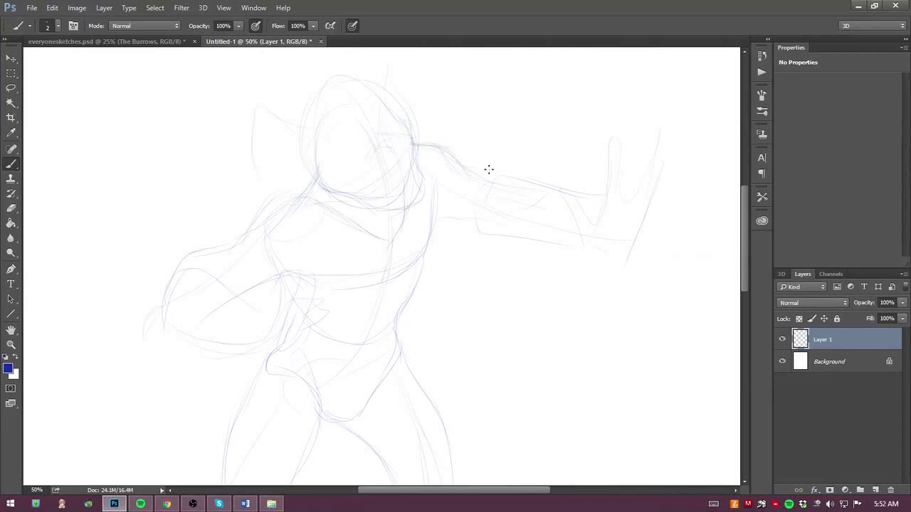
Refine the rough torso with chest, waist and pelvis lines, and outline the cylinder in front of the hip
drag(436, 181, 291, 297)
drag(389, 264, 371, 354)
drag(429, 256, 397, 342)
drag(291, 333, 397, 342)
drag(319, 421, 384, 376)
drag(233, 411, 268, 427)
drag(288, 332, 285, 396)
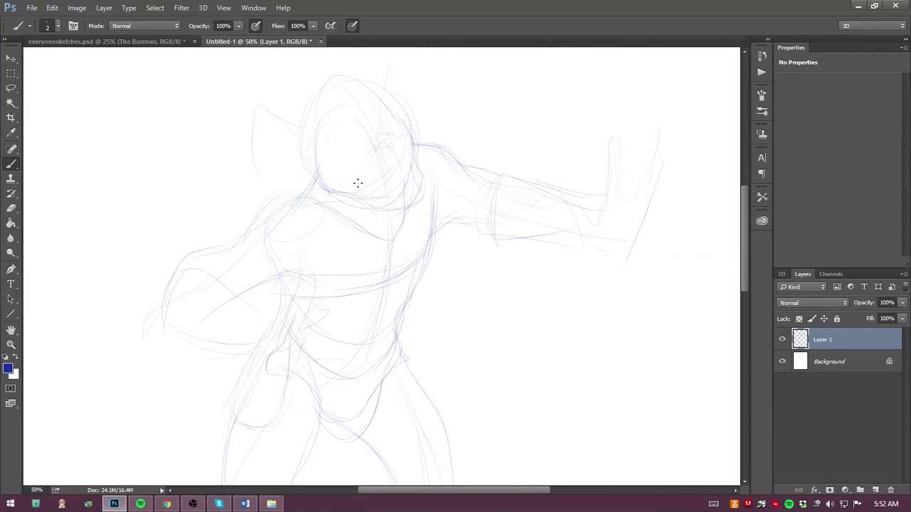
Reinforce the rough jawline and the edge of the face with overlapping strokes
drag(320, 184, 380, 209)
drag(409, 149, 413, 212)
drag(412, 148, 416, 207)
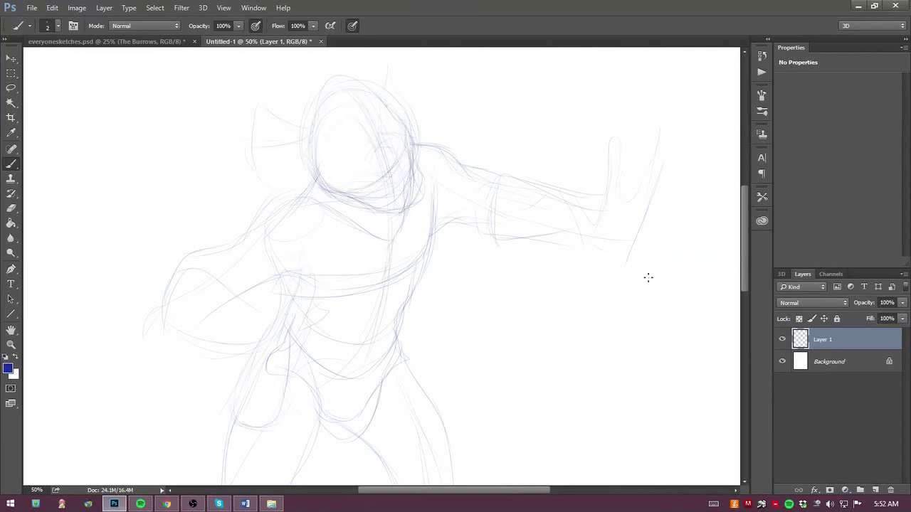
scroll(386, 172, up, 3)
drag(411, 133, 397, 169)
Sketch the outstretched arm's cuff and its hand pressed against a vertical line, and label that line "Wall"
drag(504, 269, 502, 344)
drag(514, 268, 608, 312)
drag(610, 265, 599, 314)
drag(590, 348, 644, 324)
drag(609, 285, 652, 279)
drag(745, 254, 746, 276)
mouse_move(691, 275)
mouse_down()
mouse_move(691, 322)
mouse_move(703, 321)
mouse_up()
Sketch the hand area at the upper end of the cylinder in front of the hip
drag(743, 271, 743, 281)
drag(272, 263, 313, 255)
mouse_move(282, 295)
mouse_down()
mouse_move(233, 356)
mouse_move(274, 382)
mouse_move(251, 312)
mouse_move(285, 279)
mouse_move(295, 289)
mouse_move(263, 283)
mouse_move(277, 248)
mouse_move(292, 242)
mouse_move(303, 289)
mouse_up()
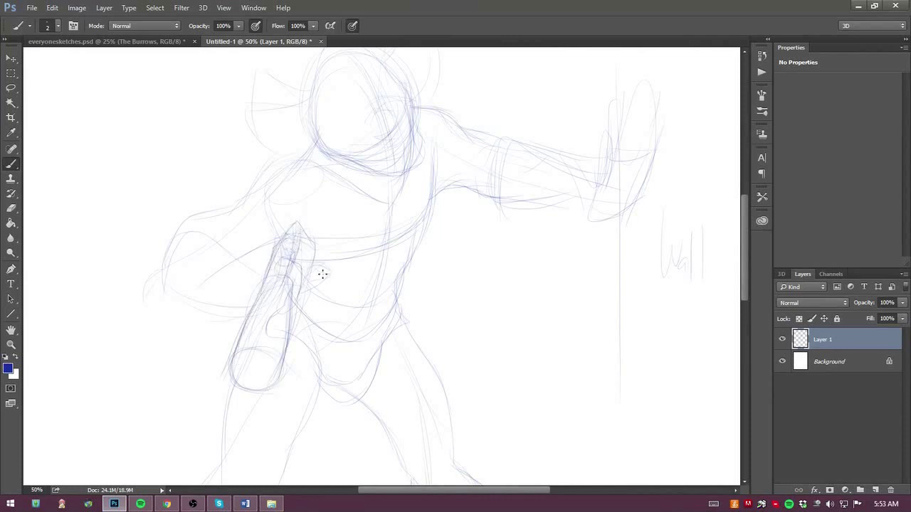
Lower Layer 1's opacity and add a new layer above it
click(904, 304)
drag(903, 316, 875, 316)
click(876, 490)
Draw the cleaner jawline, facial profile and neck over the rough head on Layer 2
scroll(381, 161, up, 2)
drag(309, 153, 375, 206)
mouse_move(396, 138)
mouse_down()
mouse_move(414, 234)
mouse_move(325, 210)
mouse_move(366, 231)
mouse_move(413, 187)
mouse_up()
drag(379, 155, 390, 168)
mouse_move(377, 136)
mouse_down()
mouse_move(397, 197)
mouse_move(395, 260)
mouse_up()
Set Layer 1's opacity to about 42% and make Layer 2 active again
click(823, 362)
drag(902, 303, 872, 312)
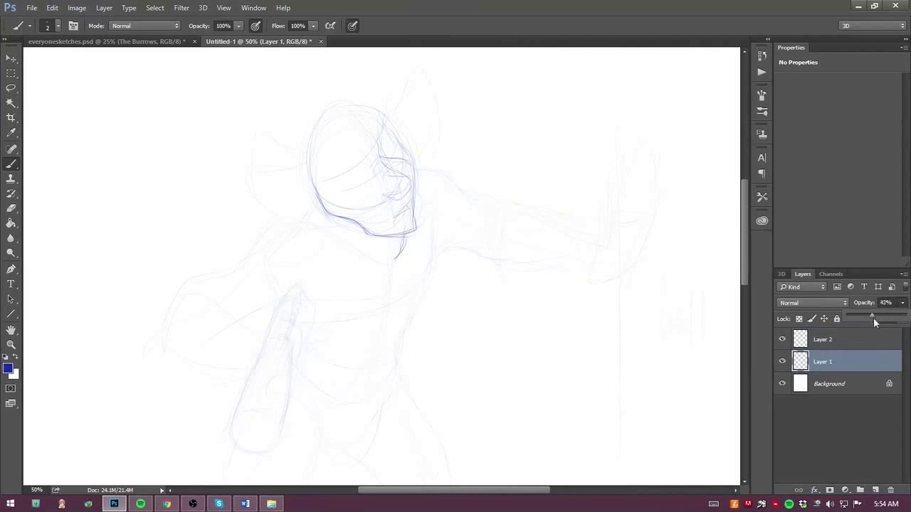
click(843, 340)
Outline the neckline, both shoulders and the bent upper arm on Layer 2
mouse_move(319, 203)
mouse_down()
mouse_move(305, 223)
mouse_move(396, 271)
mouse_up()
drag(412, 164, 469, 196)
drag(442, 219, 419, 307)
mouse_move(306, 222)
mouse_down()
mouse_move(206, 285)
mouse_move(171, 321)
mouse_up()
drag(246, 321, 282, 298)
drag(395, 318, 419, 303)
Draw the chest and both sides of the torso down to the waist on Layer 2
scroll(729, 256, down, 3)
key(e)
key(b)
drag(411, 179, 385, 226)
drag(332, 235, 367, 226)
mouse_move(420, 201)
mouse_down()
mouse_move(398, 256)
mouse_move(360, 308)
mouse_up()
drag(286, 209, 282, 256)
Outline the upper and lower edges of the outstretched upper arm
drag(434, 147, 496, 158)
drag(494, 152, 526, 163)
drag(470, 92, 501, 100)
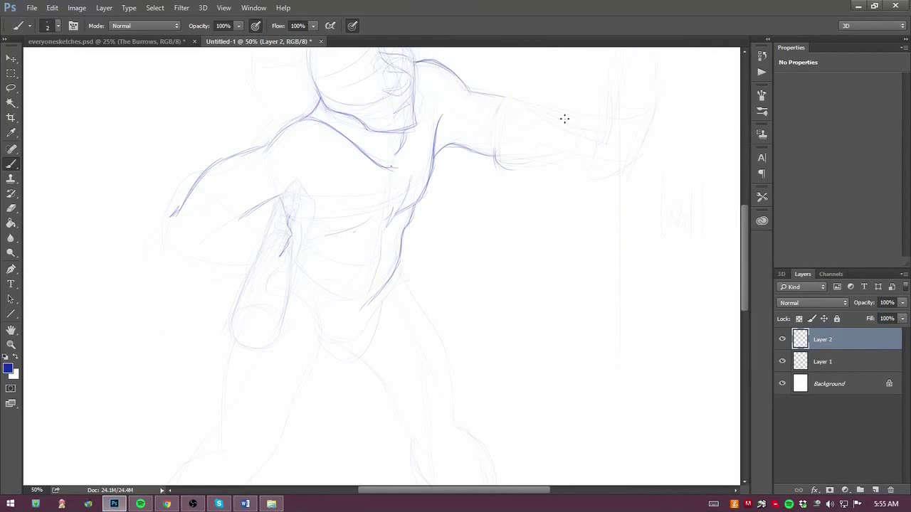
Erase the underside of the outstretched upper arm and redraw it up to the elbow
drag(745, 257, 744, 235)
click(10, 209)
drag(471, 235, 513, 252)
click(11, 164)
drag(435, 219, 512, 234)
drag(510, 226, 538, 249)
Outline the outstretched forearm and the hand pressed against the wall
drag(491, 180, 612, 206)
mouse_move(558, 248)
mouse_down()
mouse_move(614, 242)
mouse_move(545, 250)
mouse_up()
drag(613, 227, 620, 130)
drag(625, 171, 619, 222)
drag(642, 153, 640, 221)
drag(624, 217, 619, 256)
Draw the waist, hip and pelvis contours, including the start of the outer thigh
drag(744, 285, 742, 325)
drag(415, 127, 367, 232)
drag(385, 230, 338, 274)
drag(361, 265, 325, 269)
drag(398, 190, 442, 264)
mouse_move(745, 295)
mouse_down()
mouse_move(747, 275)
mouse_move(746, 288)
mouse_up()
mouse_move(287, 198)
mouse_down()
mouse_move(311, 234)
mouse_move(338, 249)
mouse_up()
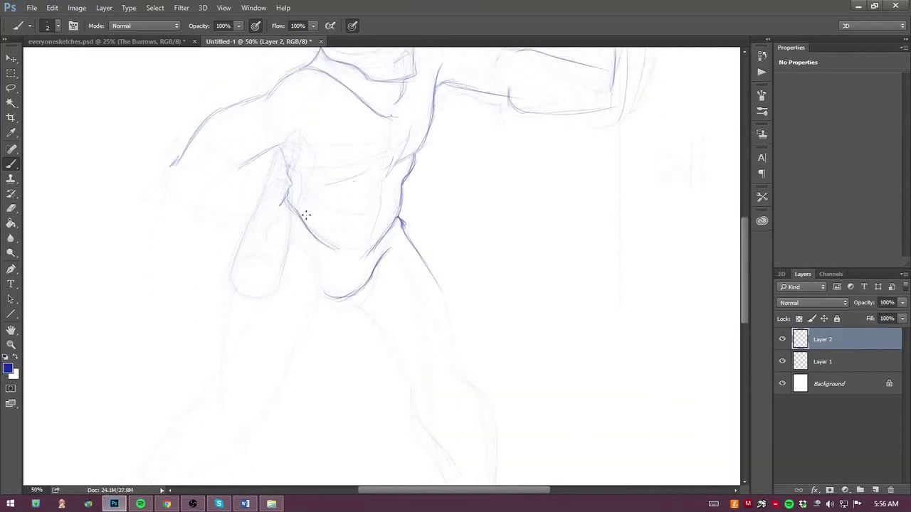
Open Layer 1's opacity setting and return to Layer 2
click(823, 362)
click(903, 303)
click(822, 340)
Outline the inner and outer thigh and the knee of the leg below the outstretched arm
scroll(356, 214, down, 4)
mouse_move(337, 199)
mouse_down()
mouse_move(356, 203)
mouse_move(415, 297)
mouse_move(442, 315)
mouse_up()
mouse_move(429, 179)
mouse_down()
mouse_move(453, 269)
mouse_move(419, 155)
mouse_move(397, 126)
mouse_move(472, 303)
mouse_up()
scroll(406, 142, down, 5)
mouse_move(456, 338)
mouse_down()
mouse_move(468, 315)
mouse_move(422, 363)
mouse_move(474, 366)
mouse_move(494, 315)
mouse_move(499, 380)
mouse_up()
mouse_move(744, 344)
mouse_down()
mouse_move(737, 259)
mouse_move(741, 322)
mouse_up()
Outline the shin, calf and ankle of the leg below the outstretched arm, and add knee marks
mouse_move(460, 244)
mouse_down()
mouse_move(476, 256)
mouse_move(501, 409)
mouse_up()
drag(419, 277, 471, 398)
drag(484, 413, 487, 431)
drag(468, 374, 469, 408)
drag(452, 267, 450, 282)
drag(420, 265, 438, 259)
Outline the thigh, knee and shin of the leg on the bent arm's side
mouse_move(745, 303)
mouse_down()
mouse_move(745, 279)
mouse_move(745, 302)
mouse_up()
scroll(454, 491, left, 2)
mouse_move(379, 112)
mouse_down()
mouse_move(386, 179)
mouse_move(358, 248)
mouse_move(308, 313)
mouse_up()
drag(322, 134, 287, 282)
drag(313, 313, 218, 380)
mouse_move(292, 269)
mouse_down()
mouse_move(212, 335)
mouse_move(198, 385)
mouse_up()
drag(354, 263, 321, 310)
Draw the lower leg and foot on the bent arm's side
mouse_move(745, 315)
mouse_down()
mouse_move(759, 303)
mouse_move(755, 322)
mouse_up()
drag(222, 347, 241, 401)
drag(242, 400, 202, 434)
drag(200, 337, 199, 433)
Darken the jawline from the neck to the chin
mouse_move(745, 282)
mouse_down()
mouse_move(744, 227)
mouse_move(747, 267)
mouse_up()
mouse_move(387, 149)
mouse_down()
mouse_move(402, 173)
mouse_move(434, 186)
mouse_up()
drag(425, 178, 469, 193)
Draw the bent arm's forearm, clean up the elbow with the Eraser, and outline the forearm's underside
mouse_move(265, 254)
mouse_down()
mouse_move(231, 308)
mouse_move(313, 327)
mouse_up()
drag(291, 265, 339, 301)
key(e)
mouse_move(256, 262)
mouse_down()
mouse_move(234, 306)
mouse_move(225, 299)
mouse_up()
key(b)
mouse_move(227, 297)
mouse_down()
mouse_move(318, 328)
mouse_move(357, 255)
mouse_move(374, 298)
mouse_move(307, 376)
mouse_up()
Draw the side of the cylinder in front of the hip, erasing the first edge and redrawing it
drag(365, 294, 349, 399)
click(12, 207)
mouse_move(362, 322)
mouse_down()
mouse_move(349, 302)
mouse_move(352, 395)
mouse_up()
key(b)
mouse_move(363, 293)
mouse_down()
mouse_move(320, 329)
mouse_move(302, 374)
mouse_move(355, 376)
mouse_up()
drag(360, 291, 349, 391)
Add the narrow section above the cylinder, where the bent arm's hand sits
mouse_move(310, 365)
mouse_down()
mouse_move(309, 376)
mouse_move(336, 356)
mouse_move(332, 297)
mouse_move(369, 306)
mouse_up()
mouse_move(355, 264)
mouse_down()
mouse_move(373, 293)
mouse_move(384, 284)
mouse_move(368, 311)
mouse_up()
click(11, 207)
click(12, 153)
click(11, 164)
mouse_move(353, 280)
mouse_down()
mouse_move(359, 265)
mouse_move(363, 321)
mouse_up()
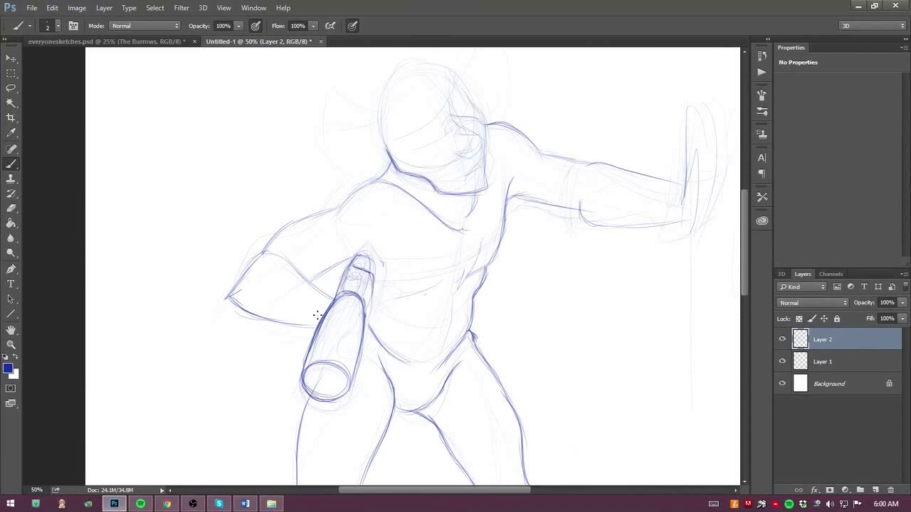
drag(364, 269, 368, 302)
Erase the lines around the hand area and along the cylinder's upper edge
key(e)
drag(367, 262, 322, 330)
drag(361, 296, 363, 356)
Draw the bent arm's hand above the cylinder, with curled fingers and one finger extended upward
key(b)
drag(338, 269, 328, 318)
drag(365, 252, 328, 322)
mouse_move(344, 297)
mouse_down()
mouse_move(358, 286)
mouse_move(353, 382)
mouse_move(309, 349)
mouse_move(349, 284)
mouse_move(370, 313)
mouse_move(340, 269)
mouse_up()
mouse_move(351, 275)
mouse_down()
mouse_move(368, 284)
mouse_move(355, 256)
mouse_move(376, 270)
mouse_move(370, 292)
mouse_move(361, 259)
mouse_move(378, 234)
mouse_up()
click(10, 209)
click(11, 165)
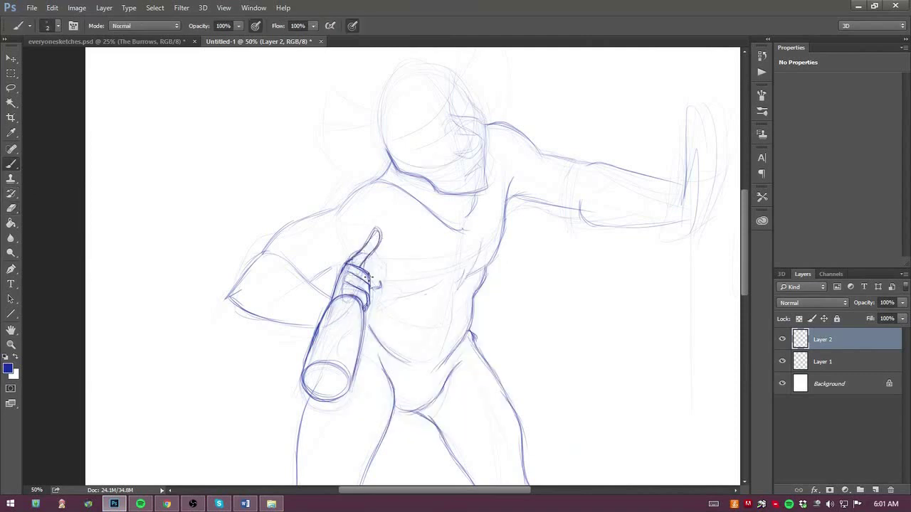
Add the second extended digit on the side of the hand above the cylinder
key(e)
click(11, 164)
mouse_move(369, 273)
mouse_down()
mouse_move(393, 270)
mouse_move(375, 285)
mouse_up()
Erase the curved line running from the shoulder across the upper chest
key(e)
drag(376, 179, 466, 229)
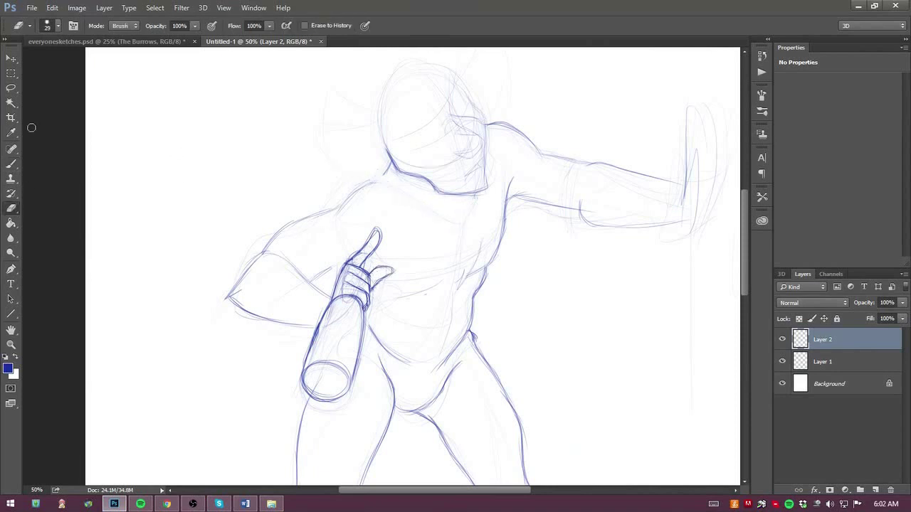
Draw the short neck line and the curved collar line running from the neck across the upper chest
key(b)
drag(474, 198, 463, 209)
mouse_move(385, 171)
mouse_down()
mouse_move(366, 183)
mouse_move(460, 220)
mouse_up()
Outline the bent arm from the neck over the shoulder to the elbow, and draw its inner contour beside the hand
key(e)
key(b)
drag(374, 184, 265, 242)
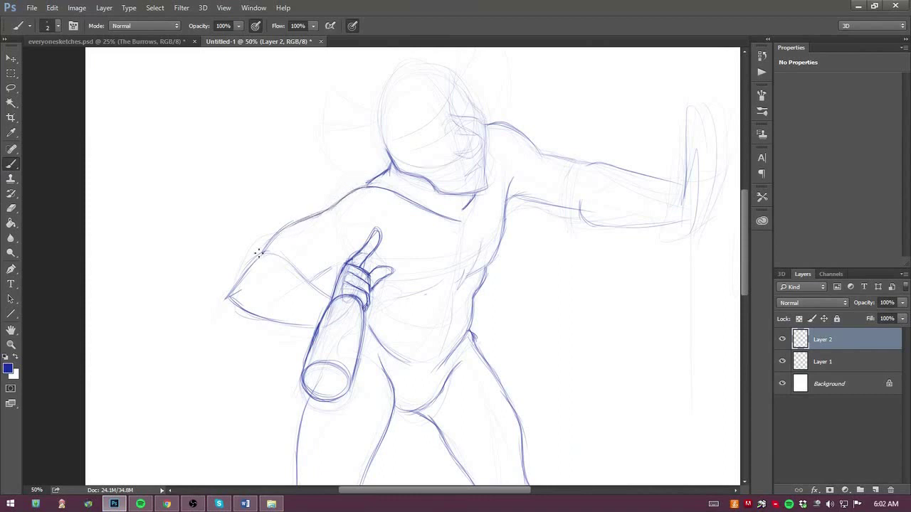
drag(389, 171, 229, 295)
drag(341, 263, 305, 280)
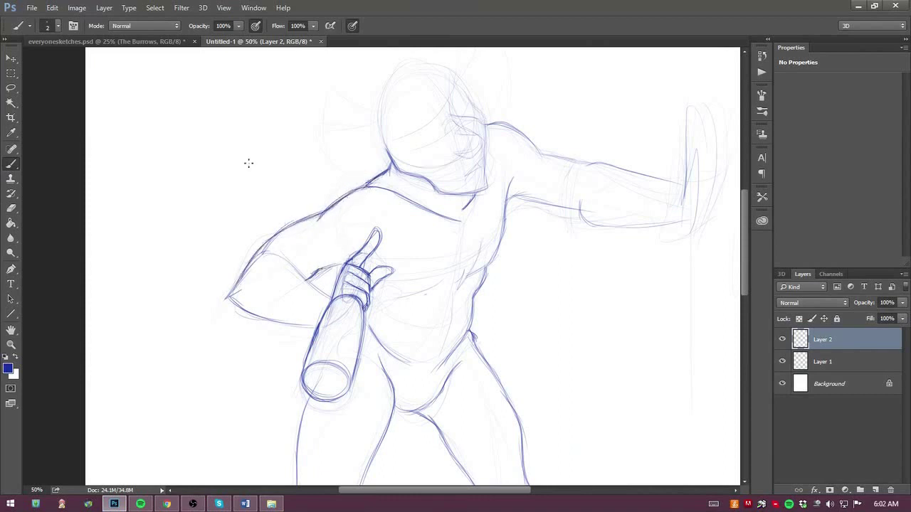
Draw the lower chest line, the bent arm's elbow crease and forearm underside, and the far side of the ribcage
drag(371, 288, 453, 281)
drag(331, 298, 263, 258)
drag(229, 299, 312, 327)
drag(509, 179, 475, 294)
Refine the jaw line, erase the rough lines around the face and sketch the nose at the front of the head
scroll(571, 281, up, 4)
mouse_move(486, 255)
mouse_down()
mouse_move(480, 200)
mouse_move(411, 143)
mouse_move(392, 228)
mouse_up()
click(11, 208)
mouse_move(456, 191)
mouse_down()
mouse_move(476, 213)
mouse_move(470, 244)
mouse_up()
mouse_move(456, 188)
mouse_down()
mouse_move(448, 159)
mouse_move(456, 185)
mouse_move(487, 212)
mouse_up()
key(b)
drag(487, 211, 462, 222)
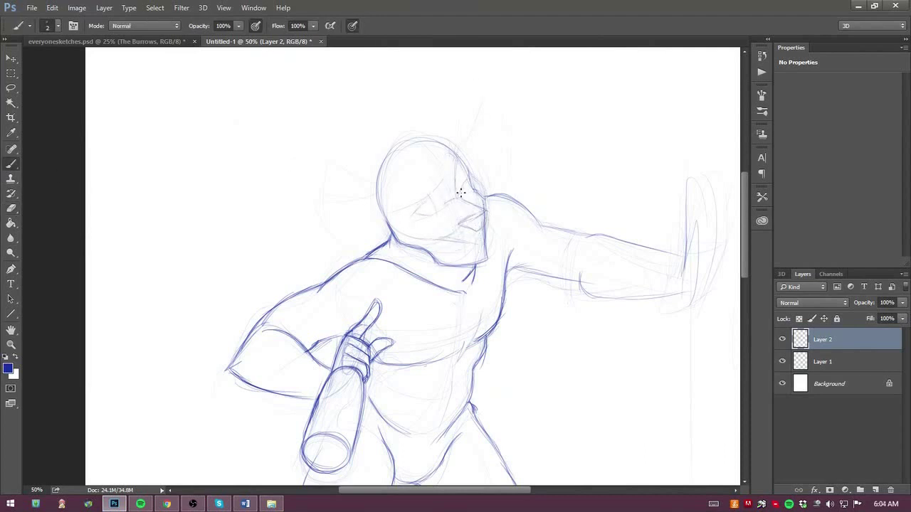
Define the face profile with the muzzle bridge, nose, brow edge, short mouth and chin
mouse_move(452, 197)
mouse_down()
mouse_move(486, 214)
mouse_move(461, 226)
mouse_move(482, 204)
mouse_move(460, 225)
mouse_up()
key(e)
key(b)
mouse_move(459, 225)
mouse_down()
mouse_move(480, 230)
mouse_move(488, 213)
mouse_up()
drag(468, 169, 486, 198)
mouse_move(487, 210)
mouse_down()
mouse_move(489, 249)
mouse_move(471, 264)
mouse_up()
Outline the skull and draw the two large rounded ears on either side of the head
mouse_move(453, 197)
mouse_down()
mouse_move(464, 158)
mouse_move(413, 157)
mouse_move(345, 197)
mouse_move(348, 224)
mouse_move(390, 242)
mouse_up()
drag(459, 148, 496, 165)
drag(455, 133, 498, 186)
mouse_move(378, 199)
mouse_down()
mouse_move(326, 194)
mouse_move(316, 208)
mouse_move(380, 242)
mouse_up()
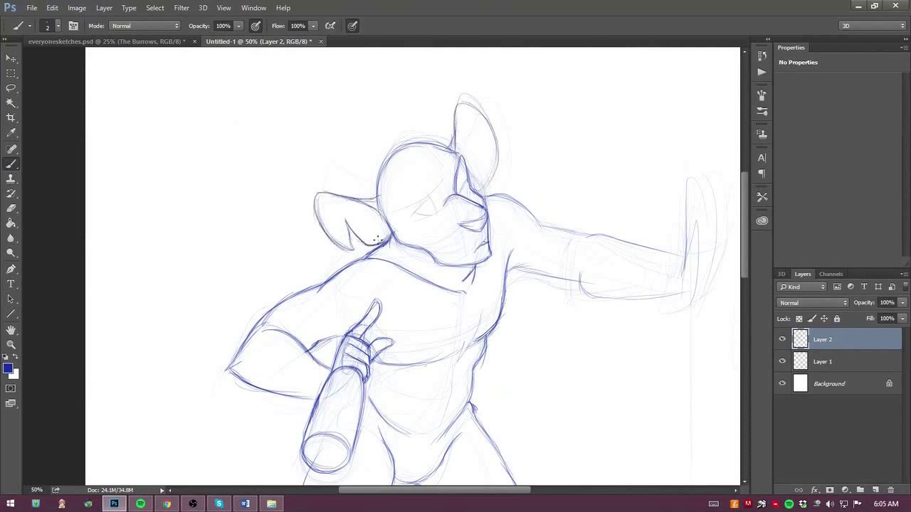
Draw both eyes with angry, slanted brows converging above the muzzle
drag(439, 205, 413, 211)
drag(461, 177, 462, 191)
click(11, 209)
click(11, 165)
mouse_move(400, 191)
mouse_down()
mouse_move(447, 207)
mouse_move(442, 193)
mouse_up()
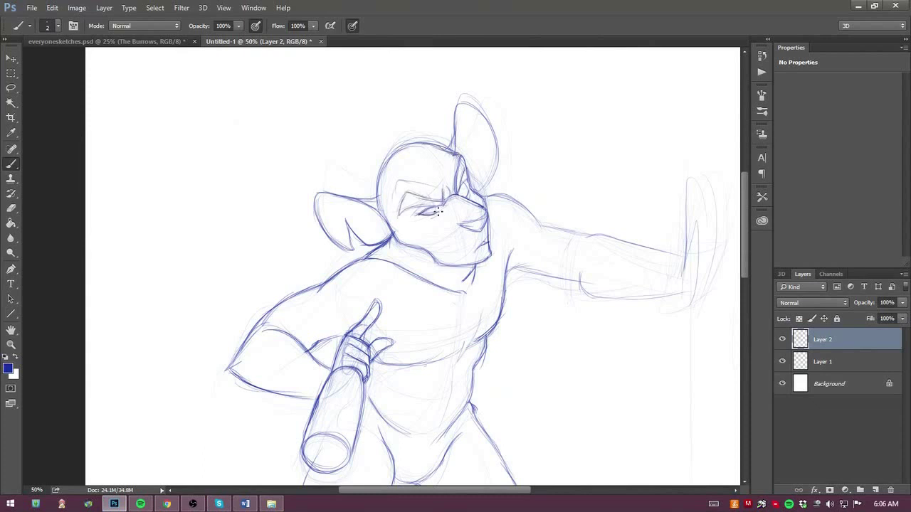
Clean up the inside of the near eye and draw its pupil and the crease beneath it
right_click(432, 211)
click(433, 211)
right_click(434, 209)
click(435, 208)
key(e)
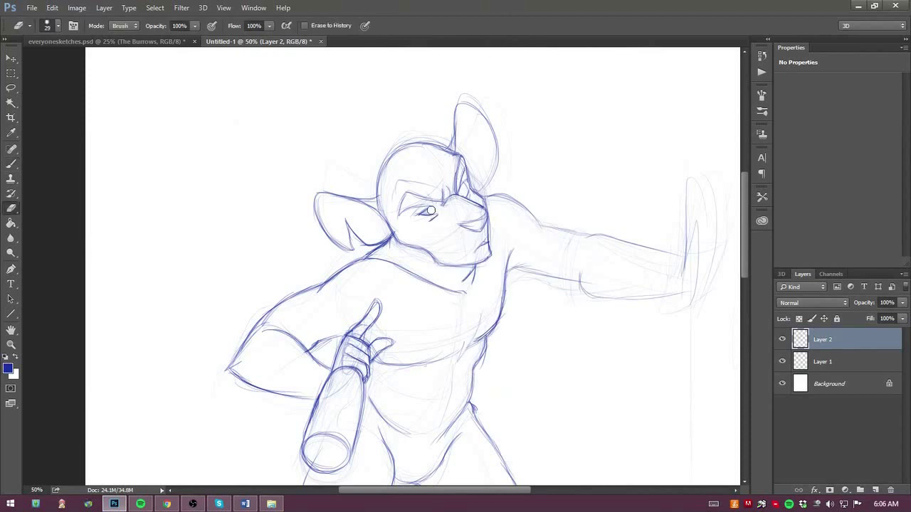
key(b)
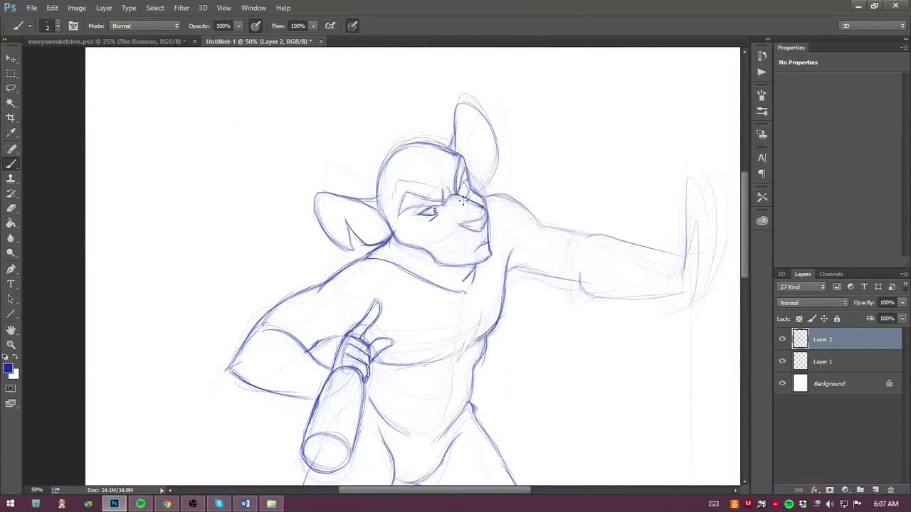
key(ctrl+plus)
key(ctrl+minus)
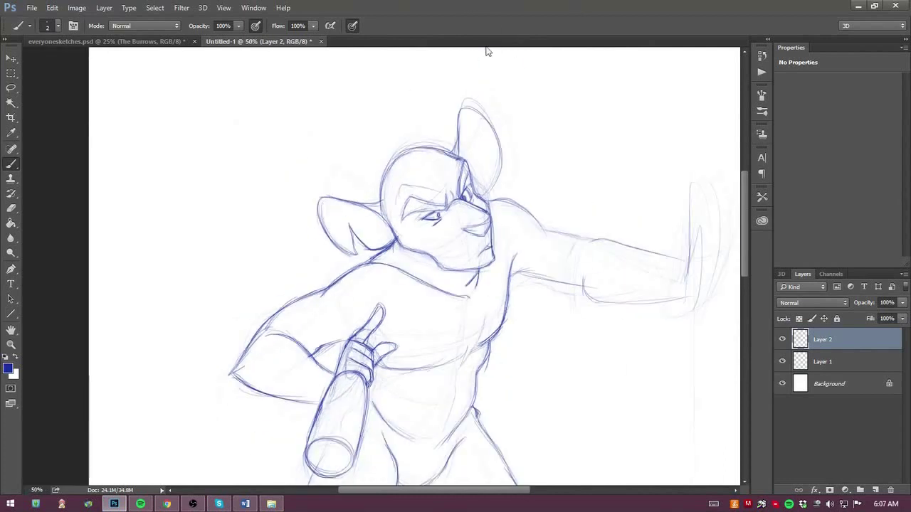
Erase the lines around the nose and far eye, and redraw the far side of the face
key(e)
mouse_move(468, 197)
mouse_down()
mouse_move(488, 229)
mouse_move(492, 221)
mouse_move(487, 235)
mouse_up()
key(b)
mouse_move(460, 172)
mouse_down()
mouse_move(480, 207)
mouse_move(477, 257)
mouse_up()
Try a rounder nose with a wide, curved mouth line stretching back across the cheek
click(14, 206)
click(12, 164)
drag(491, 215, 493, 249)
mouse_move(420, 238)
mouse_down()
mouse_move(490, 244)
mouse_move(470, 252)
mouse_up()
key(e)
key(b)
mouse_move(491, 217)
mouse_down()
mouse_move(490, 243)
mouse_move(420, 242)
mouse_move(452, 270)
mouse_move(492, 251)
mouse_move(436, 264)
mouse_move(405, 247)
mouse_move(425, 254)
mouse_up()
key(e)
key(b)
click(11, 209)
click(10, 179)
key(b)
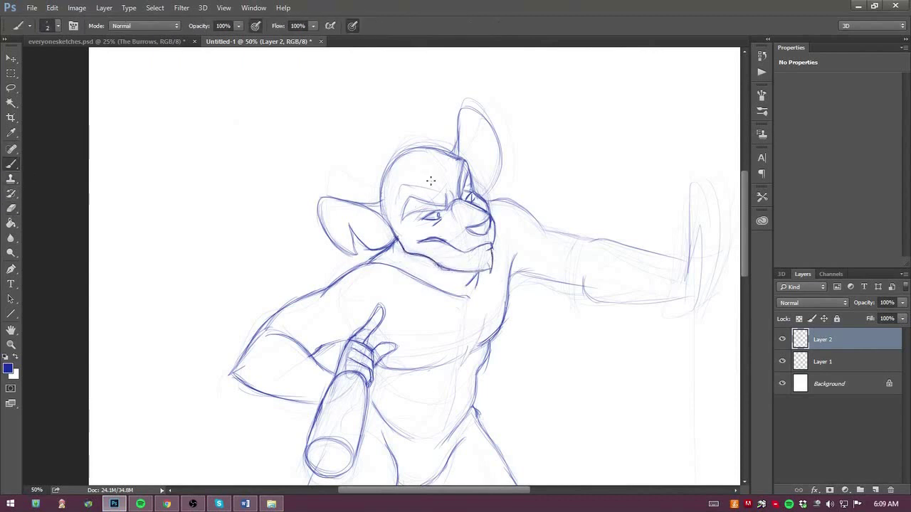
Erase the wide mouth, reshape the nose into an angular form and add a small mouth near the chin
key(e)
mouse_move(471, 231)
mouse_down()
mouse_move(496, 227)
mouse_move(422, 244)
mouse_up()
click(15, 212)
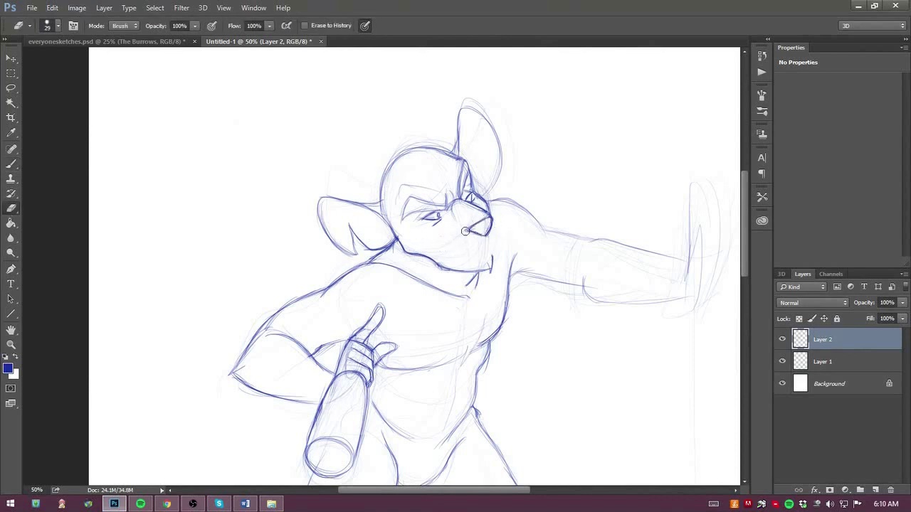
click(11, 165)
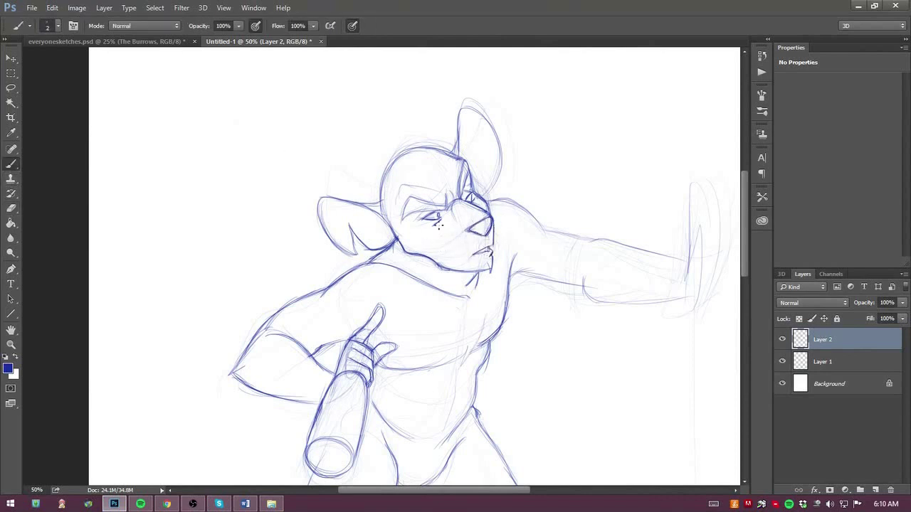
Erase the overlapping line at the far brow, redraw the far eye area and touch up the near eye
click(13, 208)
mouse_move(464, 198)
mouse_down()
mouse_move(474, 195)
mouse_move(463, 168)
mouse_move(464, 184)
mouse_up()
click(11, 164)
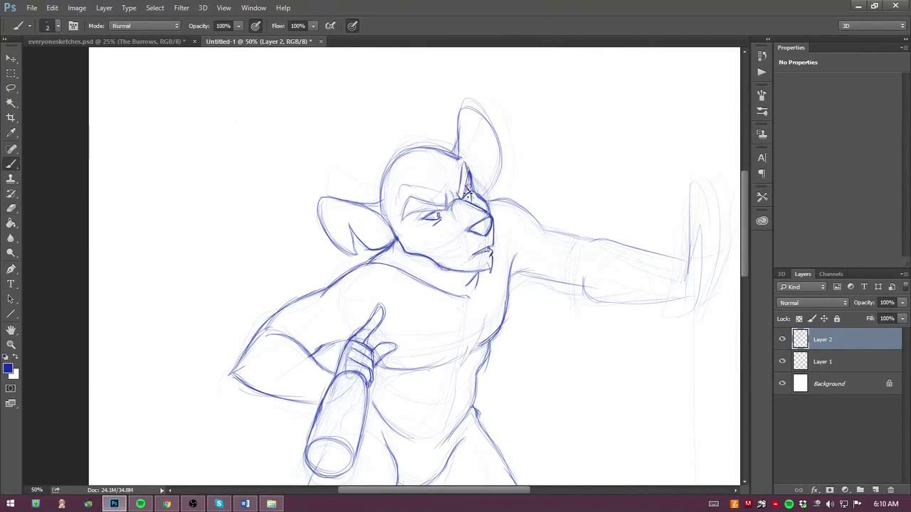
right_click(468, 191)
click(440, 217)
Replace the small mouth with a wide, slanted grimace across the cheek and redraw the front of the muzzle
mouse_move(415, 242)
mouse_down()
mouse_move(493, 245)
mouse_move(471, 251)
mouse_up()
click(11, 209)
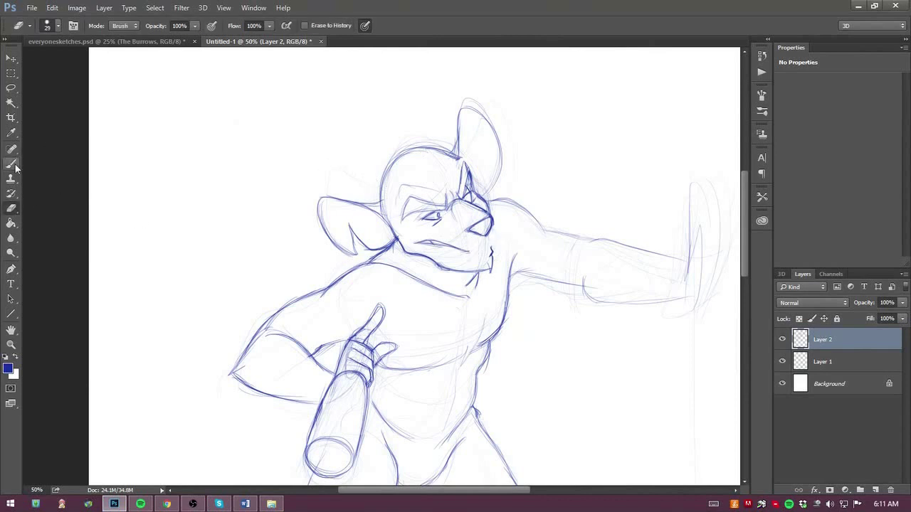
click(11, 164)
drag(492, 218, 494, 241)
mouse_move(374, 181)
mouse_down()
mouse_move(432, 230)
mouse_move(509, 210)
mouse_up()
Erase the front of the muzzle and redraw the upper lip where it joins the nose and mouth
key(e)
mouse_move(609, 264)
mouse_down()
mouse_move(568, 287)
mouse_move(595, 314)
mouse_move(612, 305)
mouse_up()
key(b)
drag(596, 335, 609, 301)
drag(616, 269, 611, 299)
drag(606, 255, 612, 302)
Erase the old nose edge and redraw the nose as a clean, rounded triangular shape
click(11, 208)
mouse_move(556, 284)
mouse_down()
mouse_move(600, 258)
mouse_move(569, 271)
mouse_move(583, 291)
mouse_move(611, 264)
mouse_up()
click(11, 163)
drag(604, 256, 560, 286)
drag(559, 286, 611, 261)
Erase the far eye and redraw it under its slanted brow against the face contour
key(e)
mouse_move(576, 200)
mouse_down()
mouse_move(598, 234)
mouse_move(569, 182)
mouse_move(600, 249)
mouse_up()
key(b)
key(e)
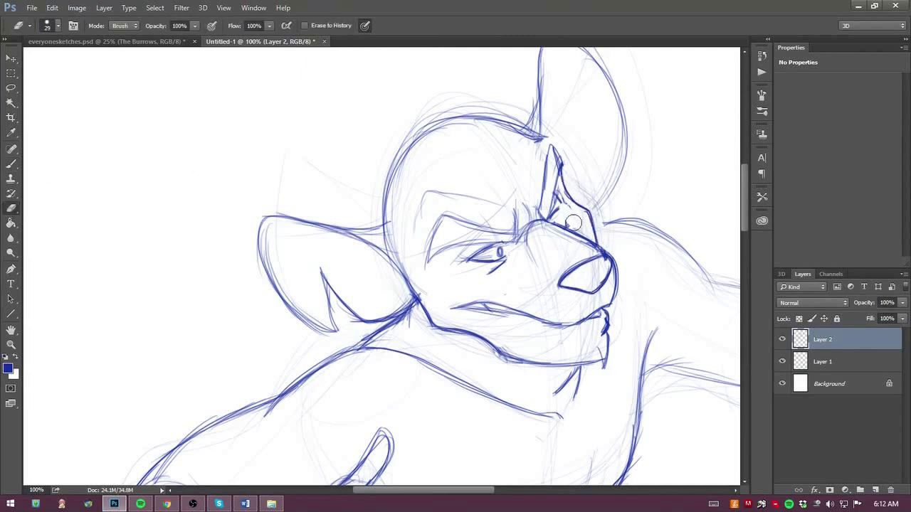
key(b)
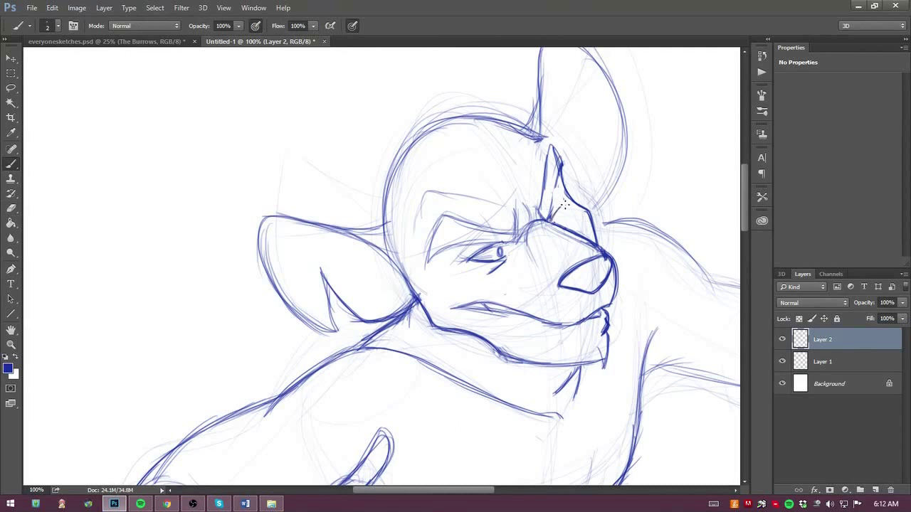
drag(569, 202, 560, 226)
drag(558, 168, 548, 218)
Erase and redraw the near eye with a small pupil, and strengthen the muzzle front and far brow
click(11, 209)
mouse_move(466, 261)
mouse_down()
mouse_move(494, 251)
mouse_move(465, 263)
mouse_move(504, 258)
mouse_move(467, 250)
mouse_move(502, 247)
mouse_move(533, 258)
mouse_move(546, 229)
mouse_move(532, 227)
mouse_move(536, 269)
mouse_up()
click(11, 165)
click(11, 209)
click(11, 165)
drag(612, 263, 605, 312)
mouse_move(557, 172)
mouse_down()
mouse_move(566, 219)
mouse_move(557, 210)
mouse_move(562, 203)
mouse_up()
click(10, 208)
click(11, 164)
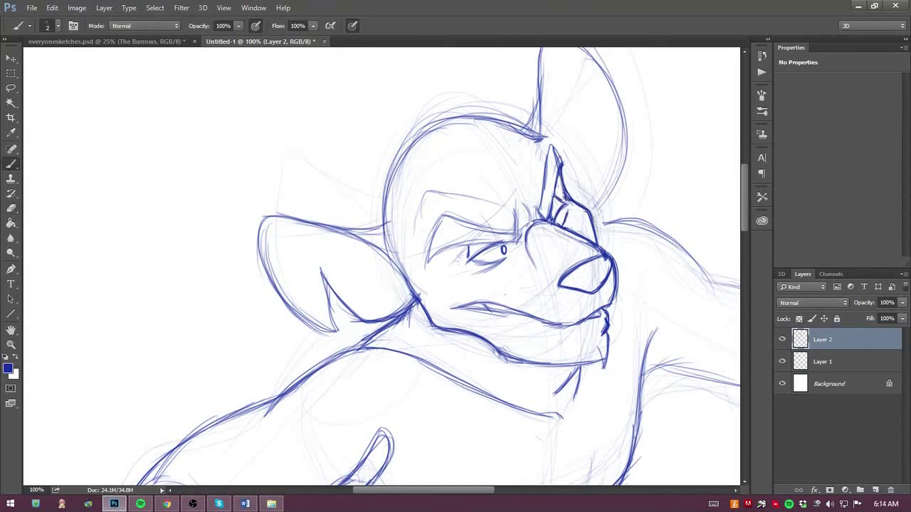
Erase the near eye's upper lid line and redraw the eye's lid and outer corner
key(ctrl+minus)
key(ctrl+minus)
click(11, 208)
mouse_move(454, 242)
mouse_down()
mouse_move(410, 260)
mouse_move(454, 254)
mouse_move(427, 252)
mouse_up()
click(10, 163)
mouse_move(414, 261)
mouse_down()
mouse_move(435, 246)
mouse_move(427, 241)
mouse_move(409, 262)
mouse_up()
drag(412, 256, 437, 262)
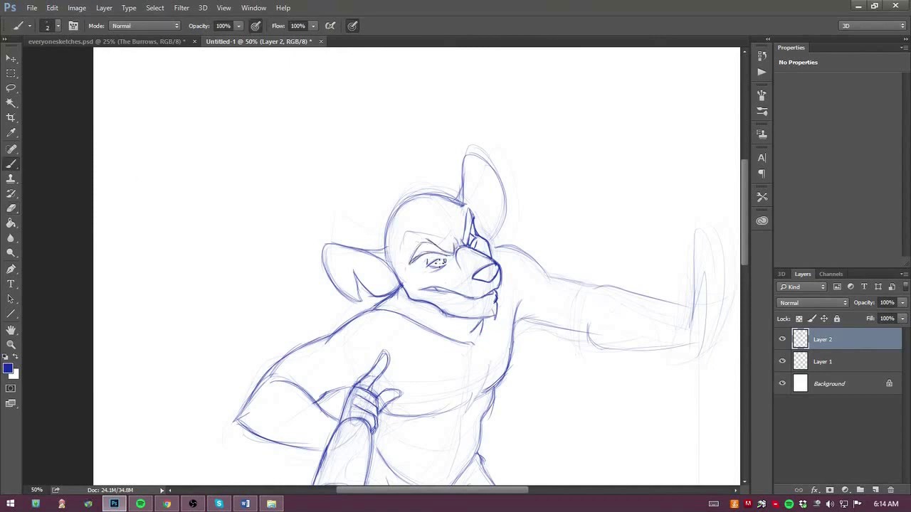
Erase the stray lines at the top of the forehead and redraw the skull contour and upright ear
click(10, 209)
mouse_move(462, 205)
mouse_down()
mouse_move(392, 215)
mouse_move(403, 230)
mouse_move(387, 256)
mouse_move(398, 228)
mouse_move(388, 228)
mouse_move(468, 207)
mouse_up()
click(10, 164)
drag(460, 175, 487, 236)
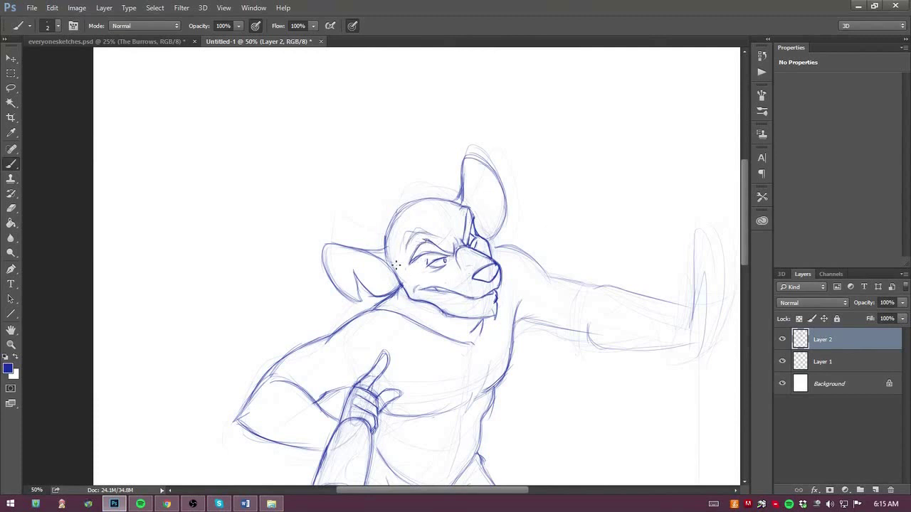
Rough in the outstretched hand against the wall and redraw the upper and lower edges of its forearm
scroll(397, 265, down, 5)
scroll(165, 85, up, 3)
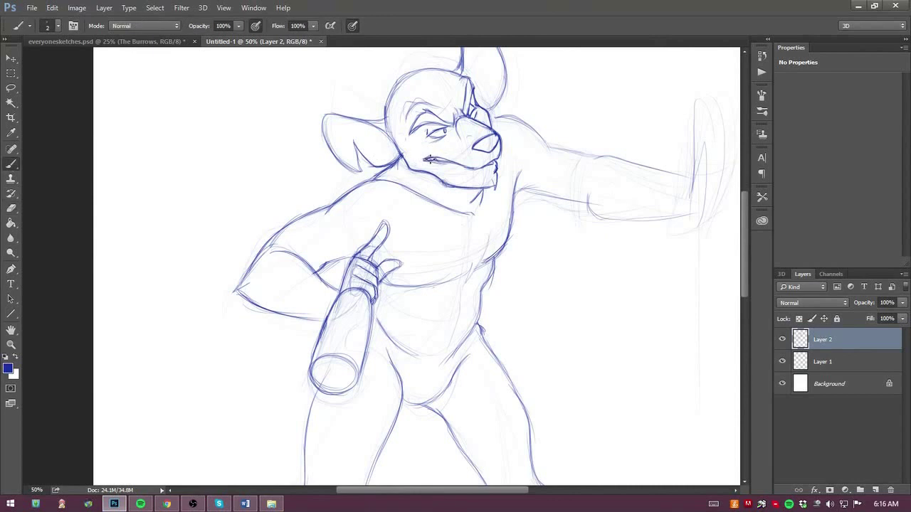
scroll(392, 118, up, 3)
scroll(474, 306, down, 4)
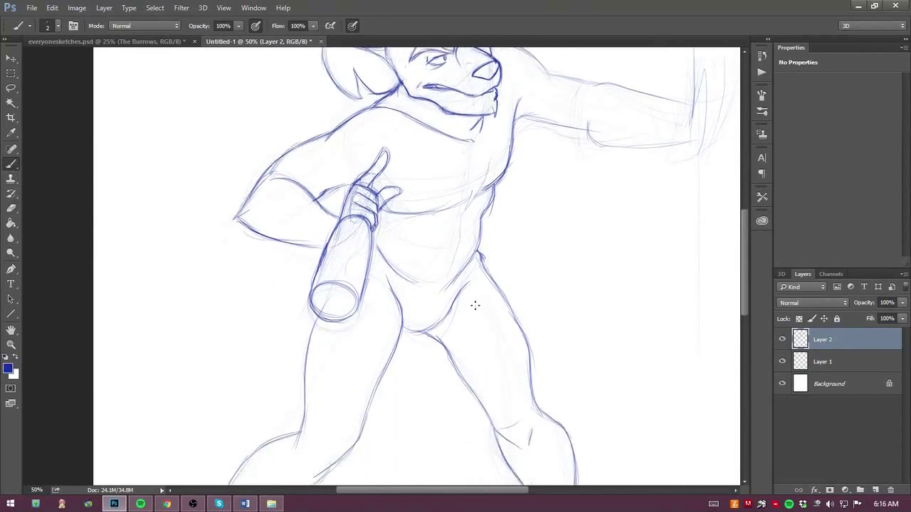
scroll(520, 216, up, 4)
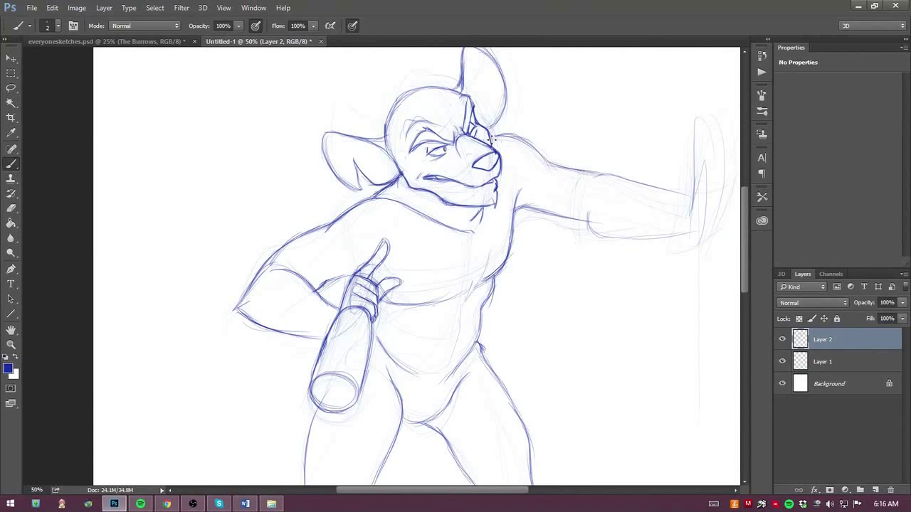
scroll(518, 326, right, 4)
mouse_move(457, 215)
mouse_down()
mouse_move(476, 232)
mouse_move(555, 196)
mouse_move(593, 218)
mouse_move(593, 120)
mouse_up()
scroll(463, 201, up, 2)
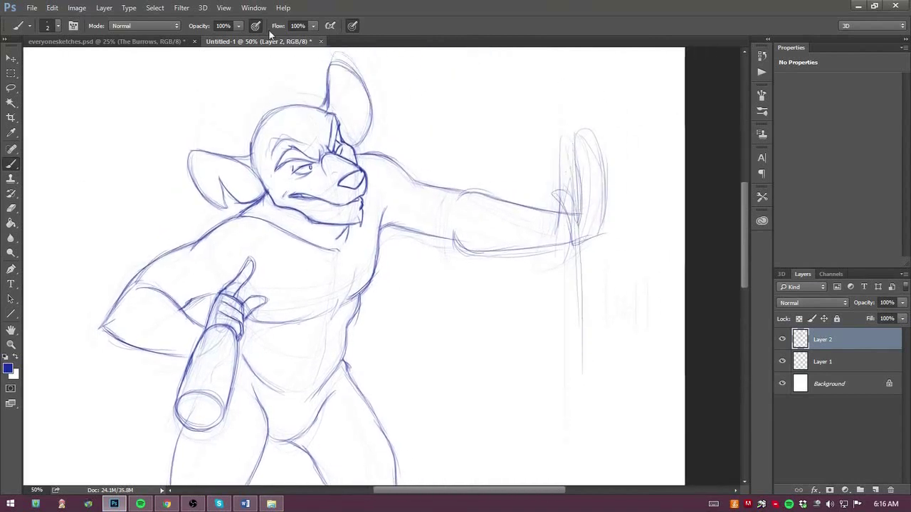
drag(449, 245, 535, 252)
drag(457, 193, 521, 205)
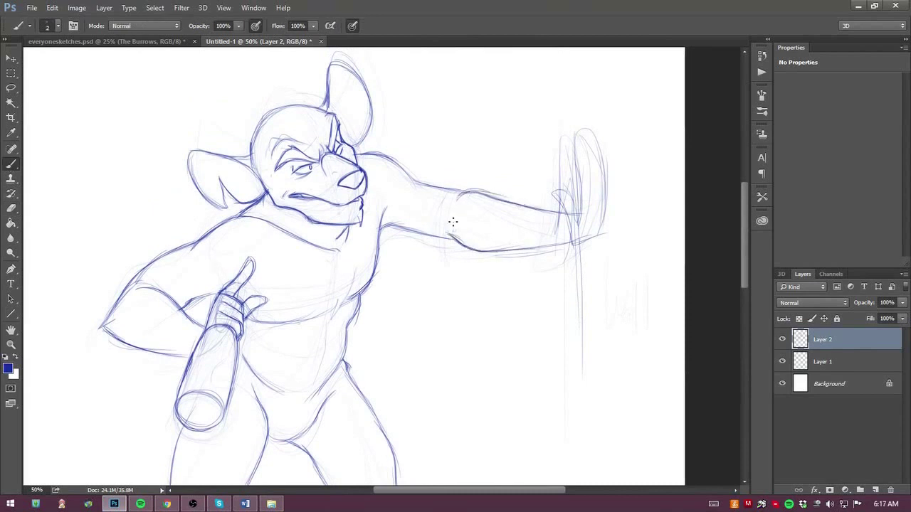
Erase the rough outstretched hand and redraw it side-on, flat against the wall with the thumb pointing down
key(e)
mouse_move(566, 235)
mouse_down()
mouse_move(614, 187)
mouse_move(590, 171)
mouse_move(571, 252)
mouse_move(591, 189)
mouse_move(578, 220)
mouse_move(607, 227)
mouse_up()
key(b)
mouse_move(583, 157)
mouse_down()
mouse_move(585, 181)
mouse_move(610, 151)
mouse_move(573, 192)
mouse_move(581, 140)
mouse_move(599, 188)
mouse_move(609, 151)
mouse_move(616, 214)
mouse_up()
mouse_move(580, 157)
mouse_down()
mouse_move(570, 234)
mouse_move(584, 251)
mouse_move(568, 162)
mouse_move(561, 242)
mouse_move(583, 249)
mouse_move(568, 190)
mouse_move(575, 135)
mouse_up()
key(e)
key(b)
key(e)
key(b)
mouse_move(565, 201)
mouse_down()
mouse_move(573, 146)
mouse_move(585, 342)
mouse_up()
key(e)
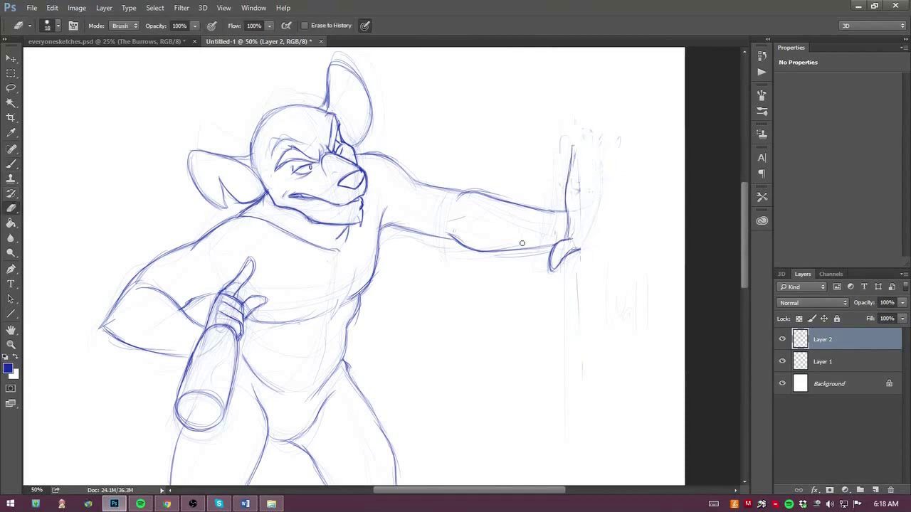
Draw the wall's long vertical edge behind the outstretched hand and fill it with wood-grain lines
key(b)
drag(567, 125, 582, 405)
drag(583, 356, 575, 476)
drag(565, 47, 569, 168)
drag(576, 83, 593, 234)
drag(590, 242, 605, 368)
mouse_move(608, 263)
mouse_down()
mouse_move(617, 382)
mouse_move(594, 441)
mouse_up()
drag(587, 66, 608, 185)
scroll(748, 287, down, 6)
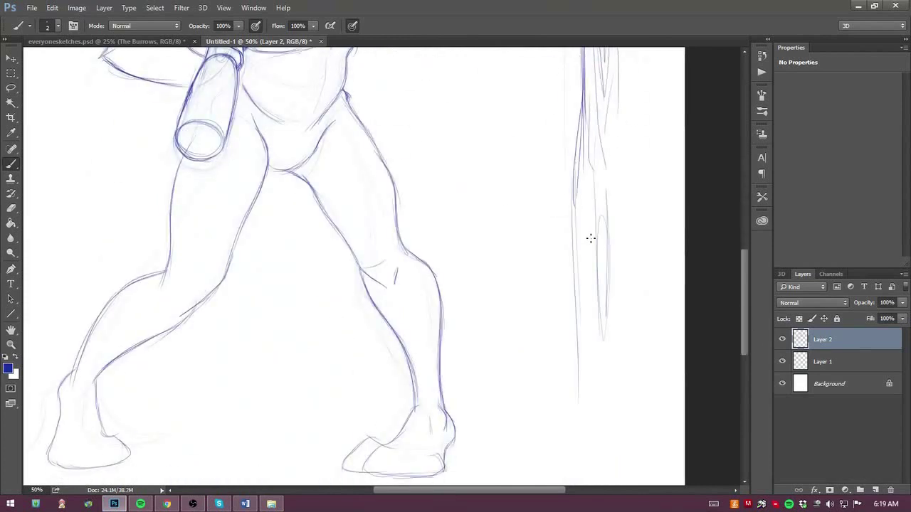
Add another long vertical line to the wall and outline the toes of the foot nearest the wall
scroll(590, 238, up, 7)
drag(567, 255, 568, 189)
drag(529, 490, 499, 490)
drag(744, 270, 745, 351)
drag(512, 422, 494, 442)
mouse_move(526, 425)
mouse_down()
mouse_move(514, 442)
mouse_move(556, 441)
mouse_move(513, 443)
mouse_up()
mouse_move(476, 419)
mouse_down()
mouse_move(502, 442)
mouse_move(492, 437)
mouse_up()
Outline the rounded toes across the front of the foot farther from the wall
mouse_move(212, 407)
mouse_down()
mouse_move(205, 439)
mouse_move(241, 426)
mouse_up()
mouse_move(194, 412)
mouse_down()
mouse_move(195, 440)
mouse_move(179, 439)
mouse_up()
mouse_move(206, 410)
mouse_down()
mouse_move(208, 442)
mouse_move(193, 438)
mouse_up()
mouse_move(201, 410)
mouse_down()
mouse_move(199, 434)
mouse_move(220, 437)
mouse_up()
drag(179, 412, 176, 436)
drag(165, 412, 154, 436)
Rough in a long tail sweeping down from between the legs and looping up behind the rear leg
mouse_move(743, 317)
mouse_down()
mouse_move(742, 301)
mouse_move(743, 314)
mouse_up()
drag(417, 170, 365, 397)
mouse_move(427, 249)
mouse_down()
mouse_move(343, 408)
mouse_move(303, 310)
mouse_up()
drag(249, 248, 144, 282)
mouse_move(142, 296)
mouse_down()
mouse_move(131, 233)
mouse_move(272, 254)
mouse_up()
drag(302, 305, 330, 400)
Refine both edges of the tail with cleaner curves from the crotch to the loop behind the rear leg
drag(396, 156, 399, 334)
drag(409, 254, 343, 407)
mouse_move(325, 390)
mouse_down()
mouse_move(385, 367)
mouse_move(424, 250)
mouse_up()
drag(414, 166, 421, 312)
mouse_move(385, 153)
mouse_down()
mouse_move(344, 404)
mouse_move(334, 407)
mouse_up()
mouse_move(412, 156)
mouse_down()
mouse_move(419, 295)
mouse_move(353, 406)
mouse_up()
mouse_move(383, 151)
mouse_down()
mouse_move(411, 229)
mouse_move(353, 403)
mouse_move(304, 307)
mouse_up()
mouse_move(274, 254)
mouse_down()
mouse_move(234, 207)
mouse_move(141, 292)
mouse_up()
drag(745, 317, 754, 286)
scroll(753, 284, up, 5)
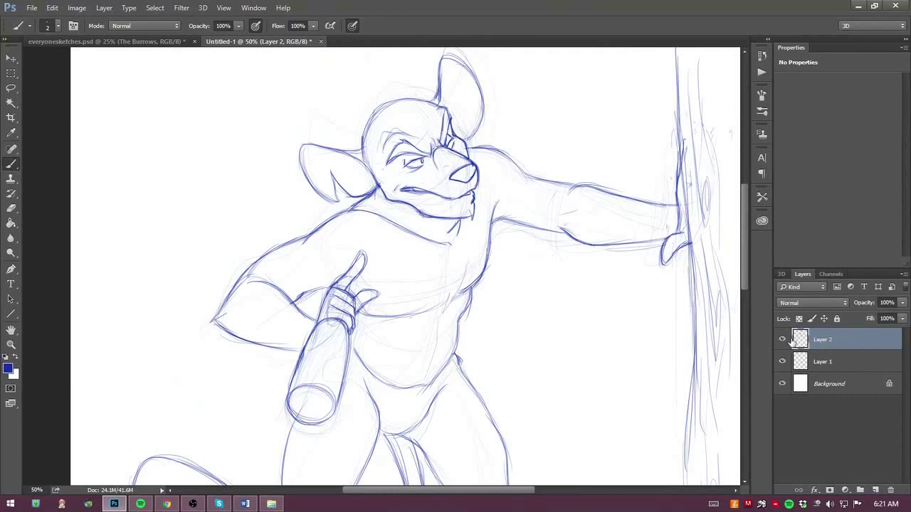
Add Layer 3 for new details and correct the tip of the nose on Layer 2
key(ctrl+shift+alt+n)
click(808, 364)
key(e)
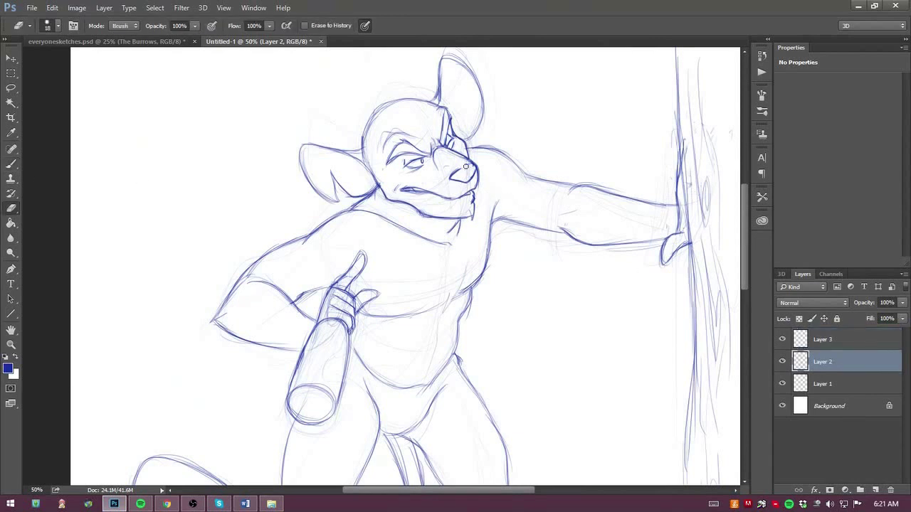
key(b)
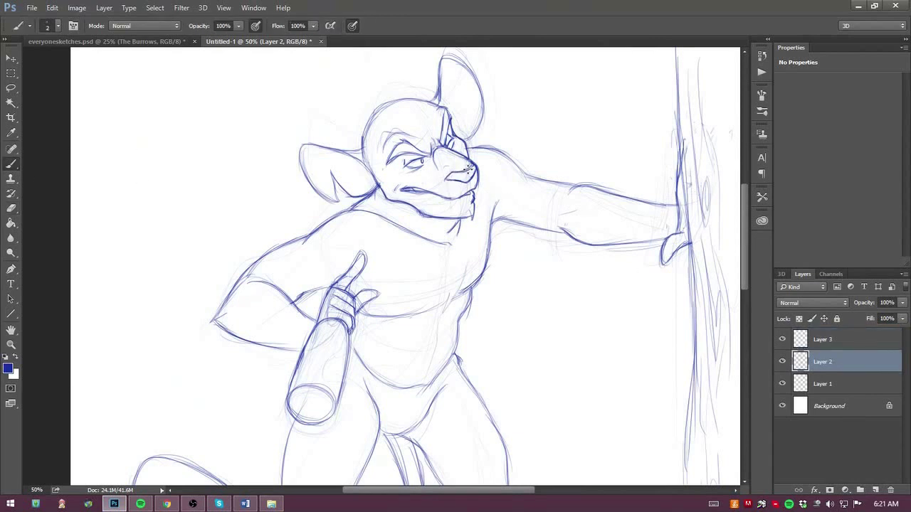
On Layer 3, sketch a hair outline with a peaked crown, pointed back tufts, a forehead fringe and a side lock
click(810, 341)
drag(428, 104, 370, 123)
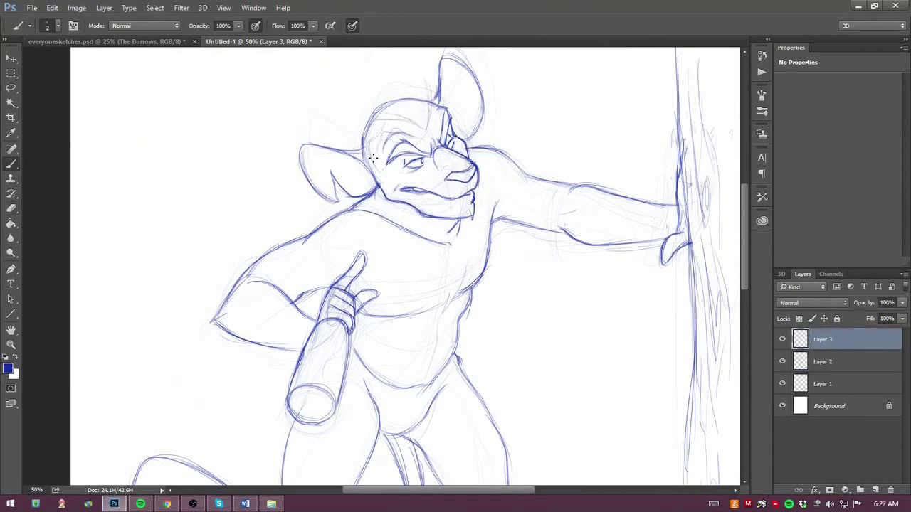
drag(416, 83, 354, 92)
drag(367, 100, 335, 142)
drag(438, 107, 428, 122)
drag(435, 75, 427, 129)
mouse_move(388, 71)
mouse_down()
mouse_move(456, 133)
mouse_move(384, 123)
mouse_move(366, 165)
mouse_move(393, 194)
mouse_up()
mouse_move(366, 144)
mouse_down()
mouse_move(390, 192)
mouse_move(376, 171)
mouse_up()
Darken the back tufts and crown and add fringe strands sweeping toward the upright ear
drag(399, 120, 360, 150)
drag(483, 106, 426, 127)
drag(470, 112, 427, 141)
mouse_move(370, 106)
mouse_down()
mouse_move(412, 74)
mouse_move(356, 92)
mouse_move(335, 131)
mouse_up()
mouse_move(363, 104)
mouse_down()
mouse_move(339, 150)
mouse_move(403, 82)
mouse_up()
drag(373, 113, 430, 107)
drag(430, 124, 426, 130)
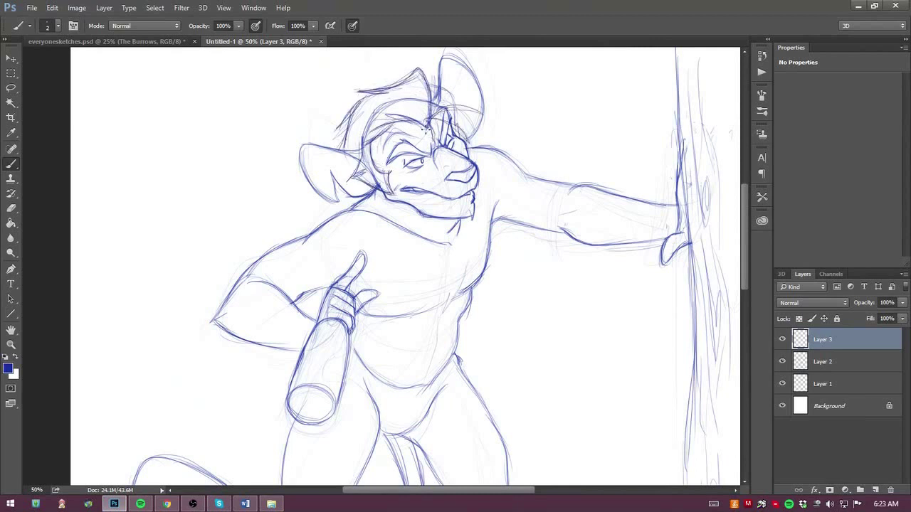
Add the hair strands beside the upright ear, a pointed sideburn and heavier tufts behind the head
drag(447, 90, 458, 127)
drag(456, 107, 460, 132)
drag(361, 158, 350, 178)
drag(350, 178, 375, 188)
drag(371, 152, 392, 196)
drag(362, 99, 332, 129)
drag(356, 113, 341, 149)
Sketch a curved forearm marking with two small round studs and a label with an X on the bottle
drag(746, 249, 753, 265)
mouse_move(277, 268)
mouse_down()
mouse_move(227, 250)
mouse_move(254, 248)
mouse_move(242, 256)
mouse_move(283, 269)
mouse_move(347, 272)
mouse_up()
mouse_move(319, 269)
mouse_down()
mouse_move(312, 289)
mouse_move(343, 296)
mouse_move(338, 285)
mouse_up()
drag(336, 273, 327, 285)
drag(342, 278, 346, 286)
Erase the stray sideburn lines beside the cheek and prepare the brush for redrawing them
scroll(382, 161, up, 3)
key(e)
mouse_move(373, 148)
mouse_down()
mouse_move(387, 195)
mouse_move(389, 175)
mouse_up()
key(b)
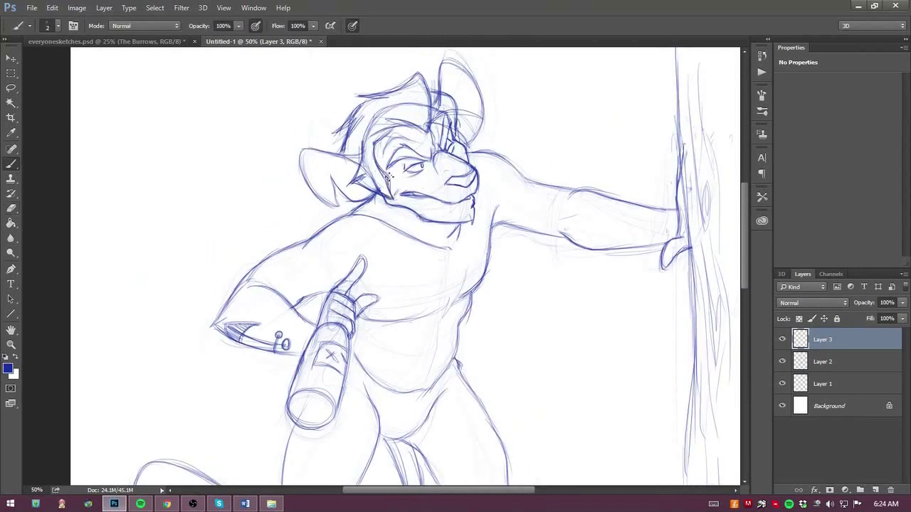
Lower the opacity of Layer 2 to 46% so the figure line work is fainter
click(823, 362)
click(904, 304)
drag(901, 316, 876, 316)
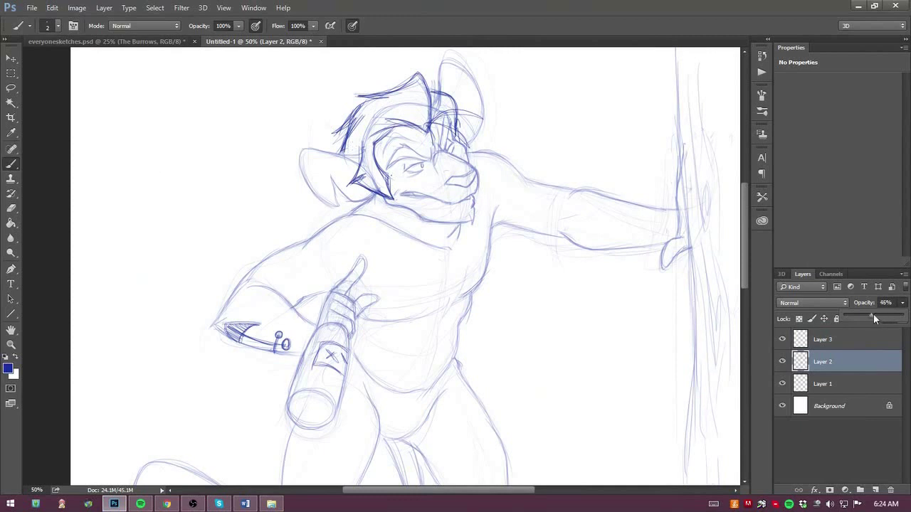
On Layer 3, erase the hair beside the upright ear and redraw it as a fringe swept over that side
click(822, 339)
key(e)
mouse_move(442, 114)
mouse_down()
mouse_move(444, 143)
mouse_move(455, 139)
mouse_up()
mouse_move(434, 85)
mouse_down()
mouse_move(425, 133)
mouse_move(483, 132)
mouse_up()
key(b)
mouse_move(425, 78)
mouse_down()
mouse_move(481, 100)
mouse_move(487, 132)
mouse_up()
mouse_move(456, 104)
mouse_down()
mouse_move(489, 134)
mouse_move(430, 93)
mouse_up()
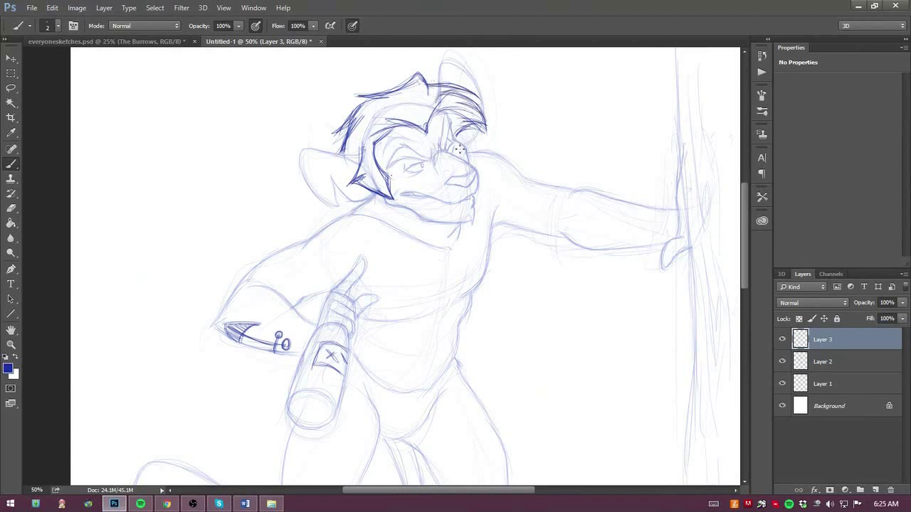
Replace the hair drawing with an empty Layer 3 and sketch a new peaked outline with back tufts and a sideburn
click(875, 490)
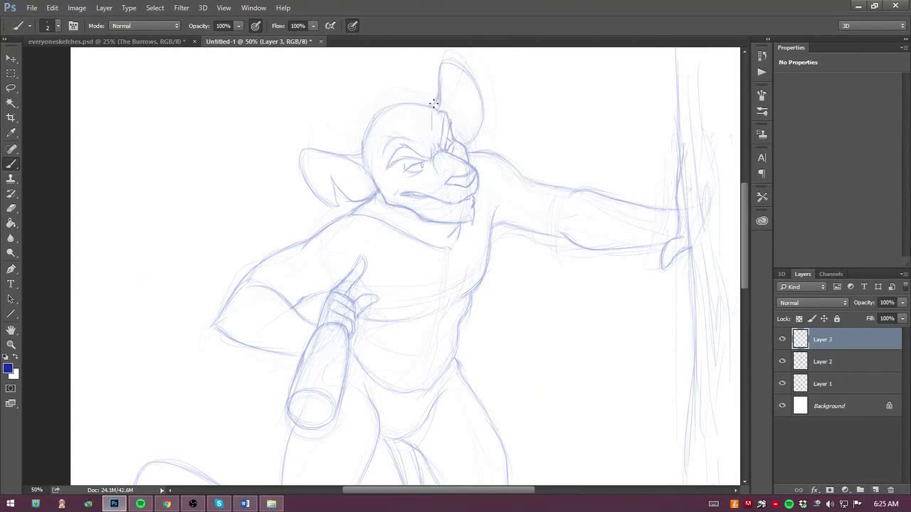
drag(434, 103, 431, 131)
mouse_move(435, 95)
mouse_down()
mouse_move(376, 83)
mouse_move(332, 134)
mouse_up()
drag(373, 113, 346, 151)
mouse_move(428, 126)
mouse_down()
mouse_move(368, 134)
mouse_move(396, 204)
mouse_up()
mouse_move(369, 147)
mouse_down()
mouse_move(349, 179)
mouse_move(393, 203)
mouse_up()
mouse_move(437, 77)
mouse_down()
mouse_move(432, 128)
mouse_move(356, 100)
mouse_up()
mouse_move(388, 97)
mouse_down()
mouse_move(339, 132)
mouse_move(327, 154)
mouse_up()
mouse_move(437, 95)
mouse_down()
mouse_move(458, 111)
mouse_move(471, 145)
mouse_up()
Erase the front edge of the fringe and redraw the peaked crown with layered pointed tufts behind the head
key(e)
mouse_move(431, 94)
mouse_down()
mouse_move(374, 85)
mouse_move(362, 107)
mouse_move(432, 129)
mouse_up()
key(b)
mouse_move(373, 133)
mouse_down()
mouse_move(417, 121)
mouse_move(428, 67)
mouse_up()
drag(429, 68, 357, 93)
drag(384, 93, 332, 134)
drag(363, 107, 329, 137)
drag(355, 122, 343, 154)
Rework the crown's peak and back tufts, and add short strands over the brow beside the upright ear
key(e)
key(b)
drag(443, 78, 430, 132)
drag(438, 67, 356, 94)
mouse_move(374, 92)
mouse_down()
mouse_move(327, 137)
mouse_move(327, 157)
mouse_up()
mouse_move(432, 126)
mouse_down()
mouse_move(461, 94)
mouse_move(457, 140)
mouse_up()
drag(451, 103, 463, 138)
Redraw the forehead fringe and jagged sideburn, and reinforce the top edge of the crown
key(e)
key(b)
mouse_move(469, 107)
mouse_down()
mouse_move(432, 126)
mouse_move(378, 124)
mouse_up()
drag(414, 122, 366, 133)
mouse_move(379, 136)
mouse_down()
mouse_move(380, 182)
mouse_move(397, 204)
mouse_up()
mouse_move(361, 142)
mouse_down()
mouse_move(349, 180)
mouse_move(377, 197)
mouse_up()
drag(367, 194, 389, 202)
mouse_move(403, 110)
mouse_down()
mouse_move(429, 127)
mouse_move(364, 139)
mouse_up()
mouse_move(454, 75)
mouse_down()
mouse_move(434, 106)
mouse_move(387, 92)
mouse_up()
drag(397, 87, 368, 103)
Draw the curved forearm marking with two round studs and sharpen the pointed tip of the sideburn
mouse_move(294, 348)
mouse_down()
mouse_move(229, 332)
mouse_move(268, 326)
mouse_move(244, 340)
mouse_up()
drag(243, 331, 260, 336)
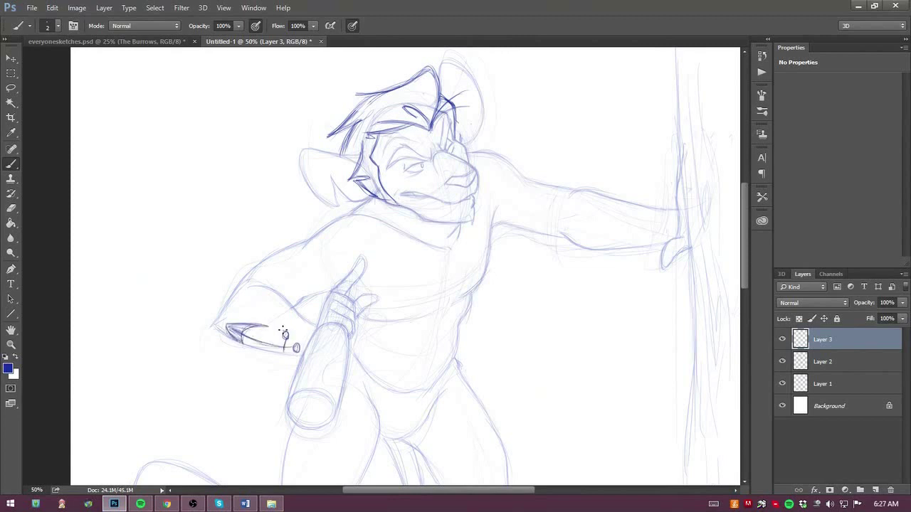
drag(368, 167, 352, 187)
drag(356, 182, 397, 203)
Add a pointed marking above the brow, a fang at the lower jaw and jagged fur tufts on the chest
mouse_move(744, 267)
mouse_down()
mouse_move(768, 314)
mouse_move(754, 277)
mouse_up()
drag(409, 101, 415, 90)
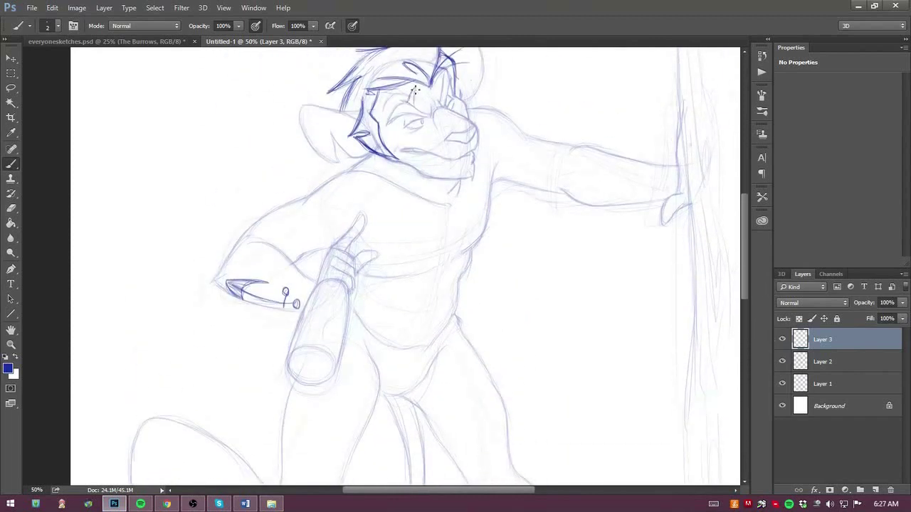
drag(430, 174, 428, 161)
drag(466, 212, 441, 265)
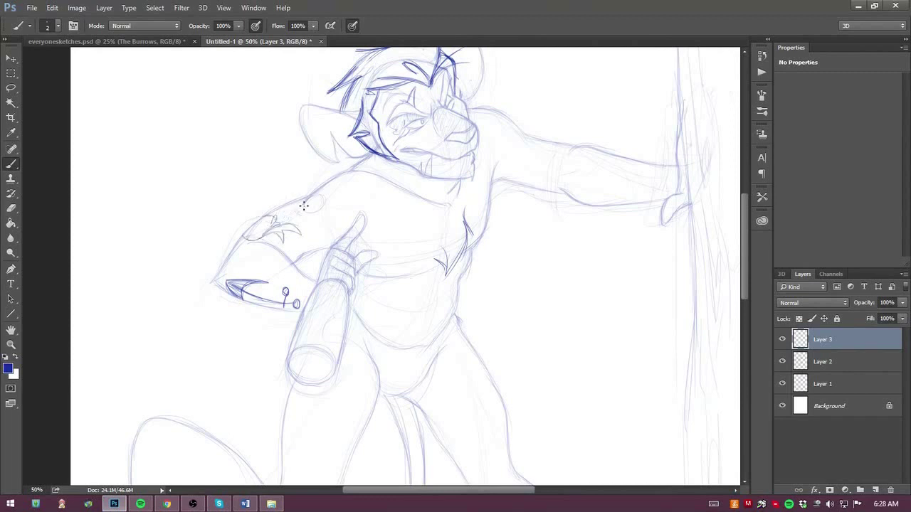
Sketch a figure tattoo on the bent upper arm and a heart tattoo with a dagger and banner on the chest
drag(292, 207, 307, 235)
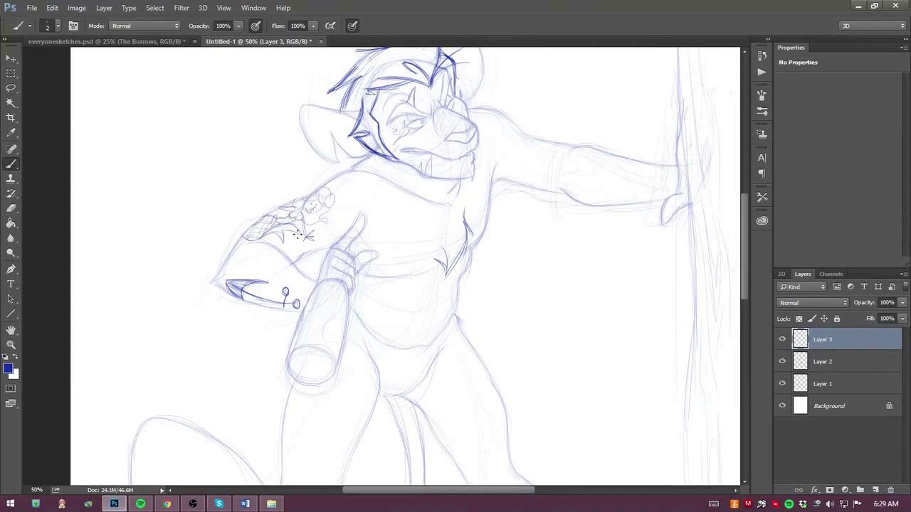
drag(390, 161, 400, 167)
mouse_move(408, 225)
mouse_down()
mouse_move(401, 238)
mouse_move(380, 235)
mouse_move(385, 257)
mouse_move(375, 236)
mouse_move(388, 256)
mouse_move(411, 259)
mouse_move(399, 263)
mouse_move(389, 242)
mouse_move(404, 254)
mouse_move(383, 247)
mouse_move(410, 227)
mouse_move(402, 215)
mouse_move(413, 206)
mouse_move(488, 274)
mouse_up()
Draw the waistline and crotch creases of the shorts and the trouser leg nearest the wall
scroll(467, 264, down, 3)
mouse_move(402, 296)
mouse_down()
mouse_move(455, 378)
mouse_move(520, 373)
mouse_move(490, 270)
mouse_up()
drag(430, 244, 398, 290)
mouse_move(456, 213)
mouse_down()
mouse_move(437, 236)
mouse_move(442, 230)
mouse_move(359, 226)
mouse_move(354, 212)
mouse_move(376, 235)
mouse_move(431, 241)
mouse_move(385, 296)
mouse_move(432, 277)
mouse_move(407, 290)
mouse_up()
drag(458, 233, 481, 385)
Draw the other leg of the shorts with a hem at the knee and a long inner fold
mouse_move(385, 292)
mouse_down()
mouse_move(368, 250)
mouse_move(325, 424)
mouse_up()
mouse_move(324, 424)
mouse_down()
mouse_move(277, 402)
mouse_move(264, 382)
mouse_up()
drag(264, 381, 297, 419)
drag(275, 382, 291, 285)
drag(356, 257, 298, 408)
drag(295, 273, 289, 296)
Erase the hem on the leg below the bottle and redraw it with a torn notch and a curved lower edge
key(e)
drag(264, 380, 328, 424)
mouse_move(276, 379)
mouse_down()
mouse_move(286, 292)
mouse_move(279, 320)
mouse_move(281, 377)
mouse_up()
key(b)
drag(278, 371, 290, 400)
drag(289, 402, 331, 418)
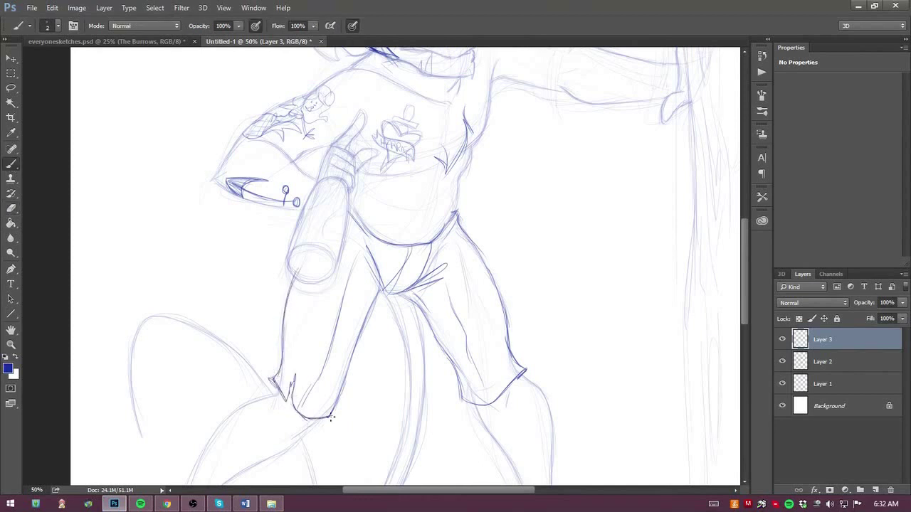
Sketch a compass-star tattoo on the belly beside the bottle
drag(746, 300, 748, 277)
scroll(748, 275, up, 1)
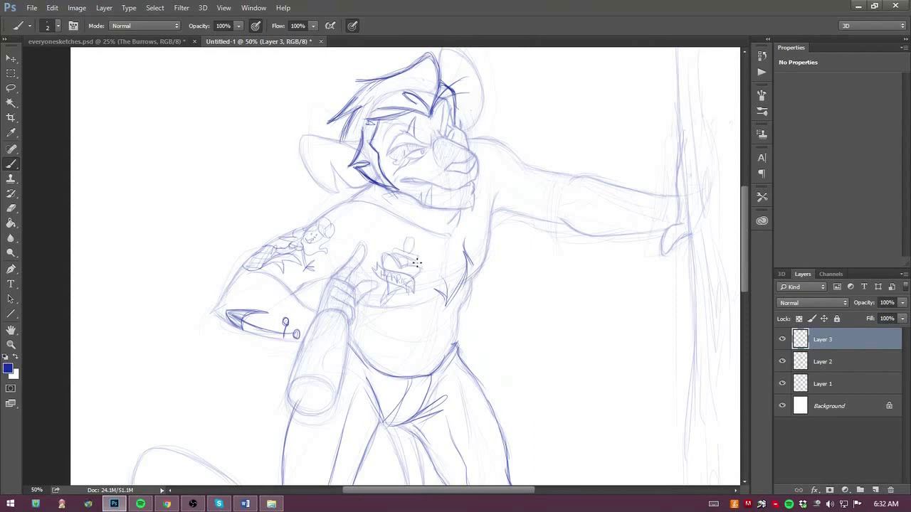
mouse_move(373, 327)
mouse_down()
mouse_move(389, 321)
mouse_move(370, 334)
mouse_move(382, 326)
mouse_move(384, 345)
mouse_up()
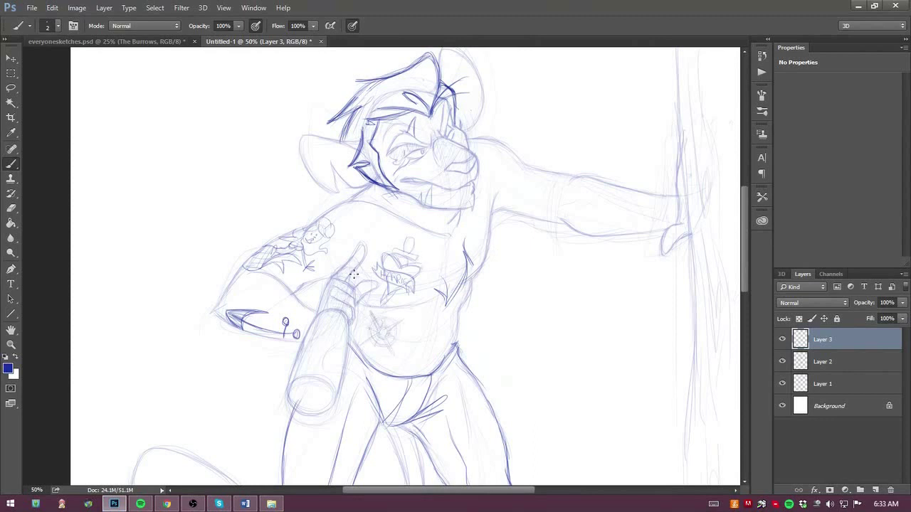
Restore the opacity of Layer 2 to 100%
click(825, 362)
click(903, 303)
drag(873, 318, 908, 317)
Add Layer 4 beneath Layer 3 and paint over the skull lines under the hair in white with a size 54 brush
click(861, 490)
click(15, 357)
click(58, 27)
drag(65, 62, 83, 62)
mouse_move(425, 96)
mouse_down()
mouse_move(399, 96)
mouse_move(375, 173)
mouse_up()
scroll(416, 238, down, 3)
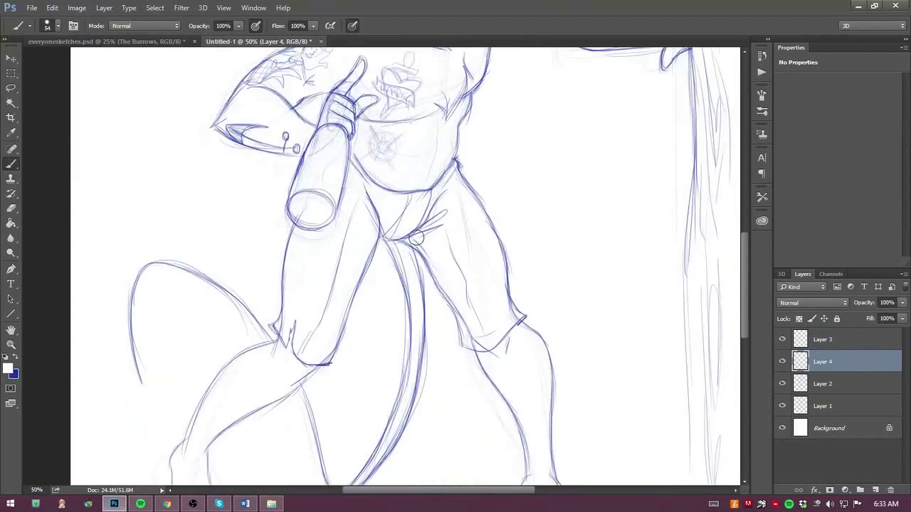
scroll(332, 290, up, 5)
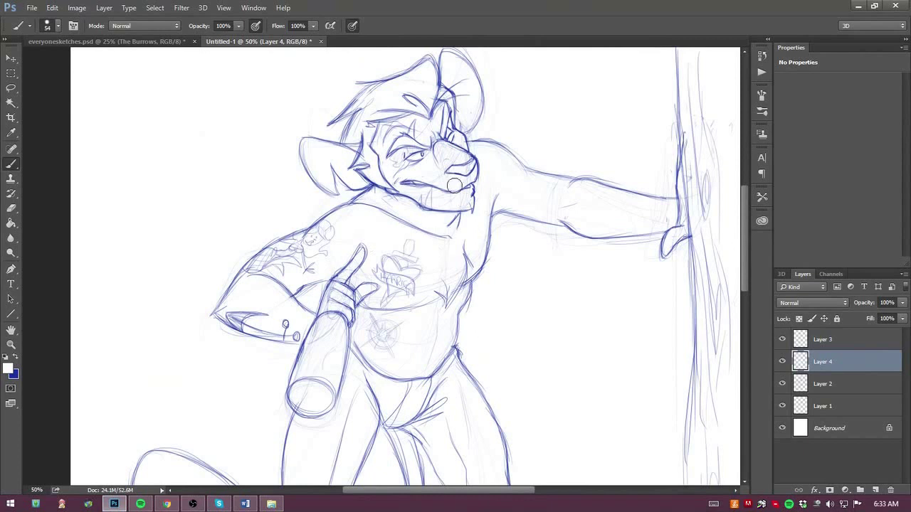
Switch the painting colour back to blue and set the brush size to 2 px
click(15, 357)
click(58, 26)
drag(116, 48, 93, 50)
text(2)
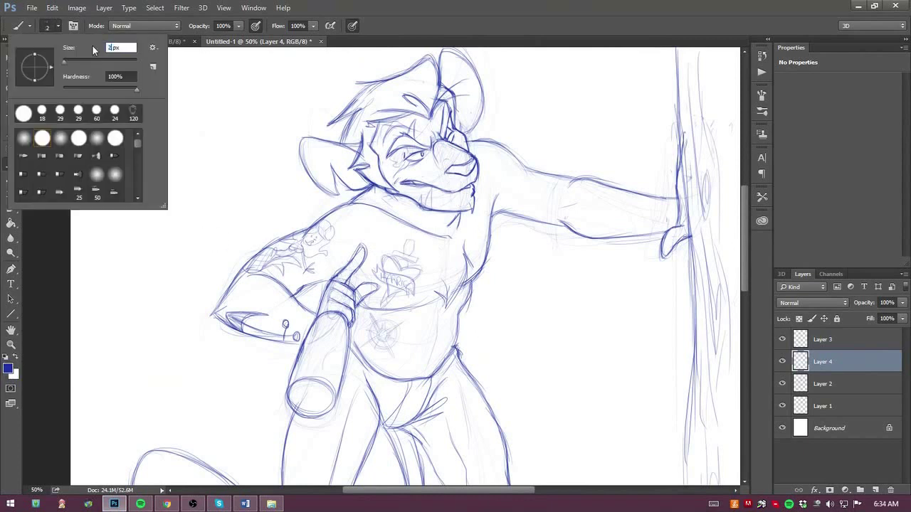
key(Return)
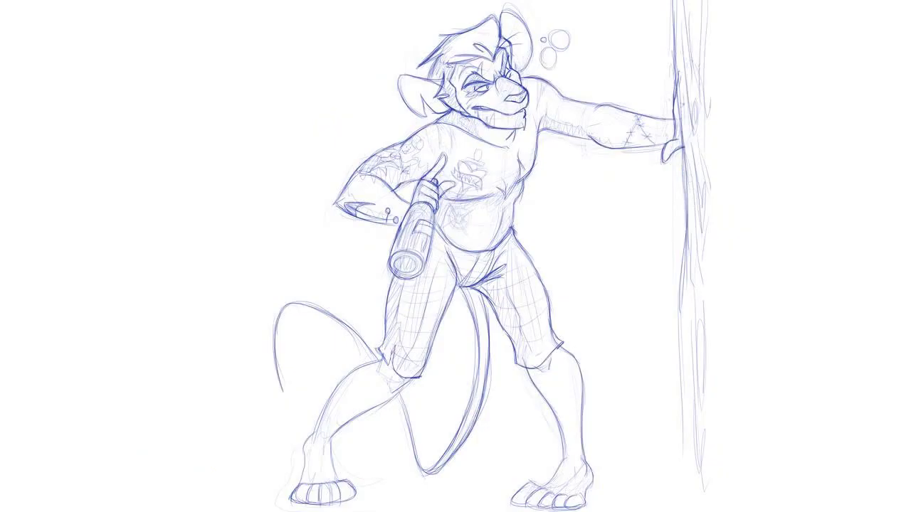